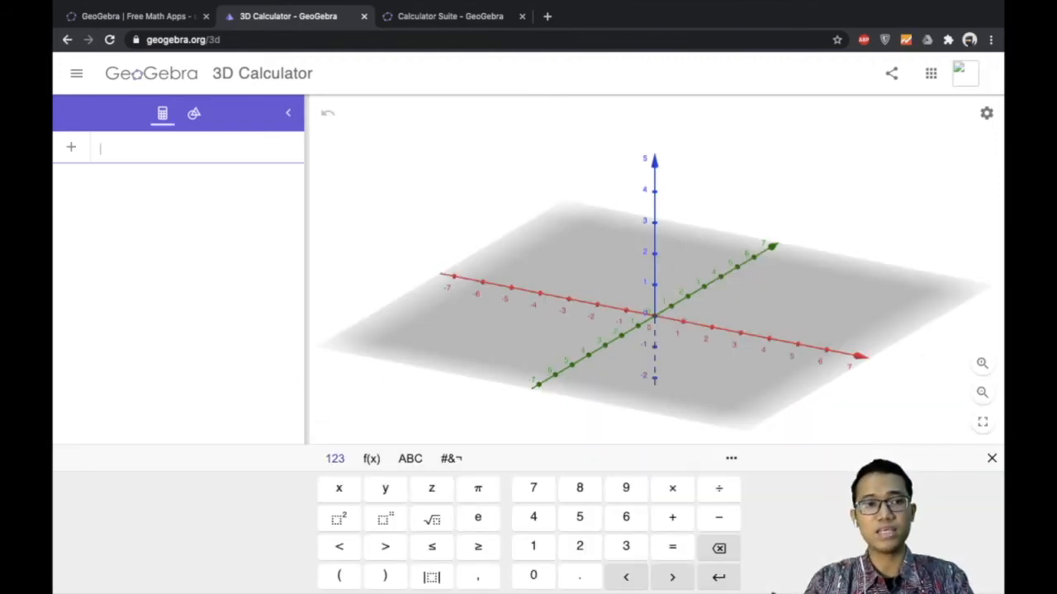
Step: Define and plot the function f(x) = −x² + 4
{"action": "type", "text": "f(x)"}
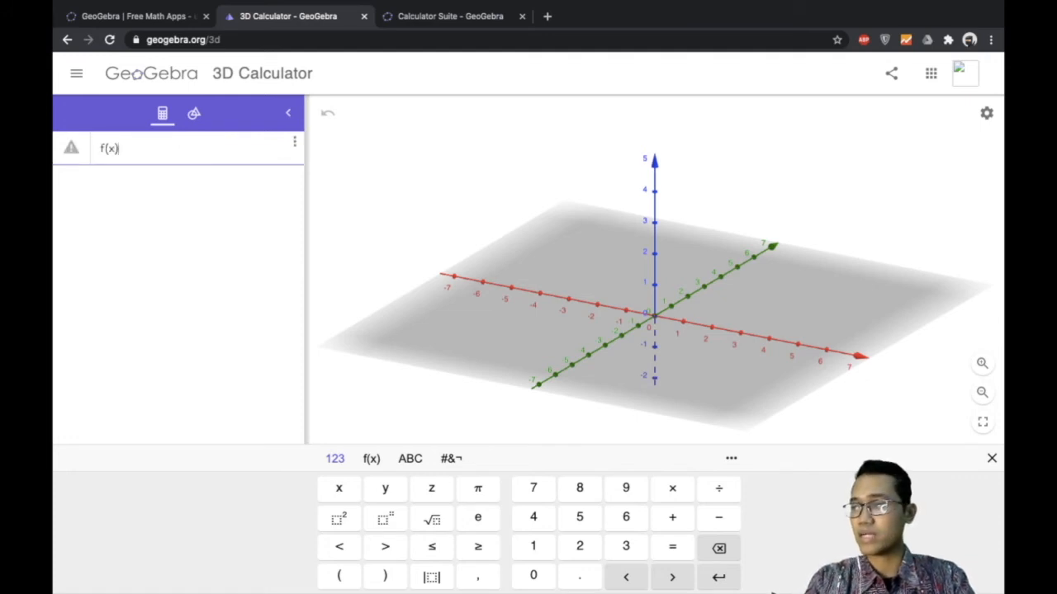
{"action": "type", "text": "=0"}
{"action": "key", "text": "BackSpace"}
{"action": "type", "text": "-x"}
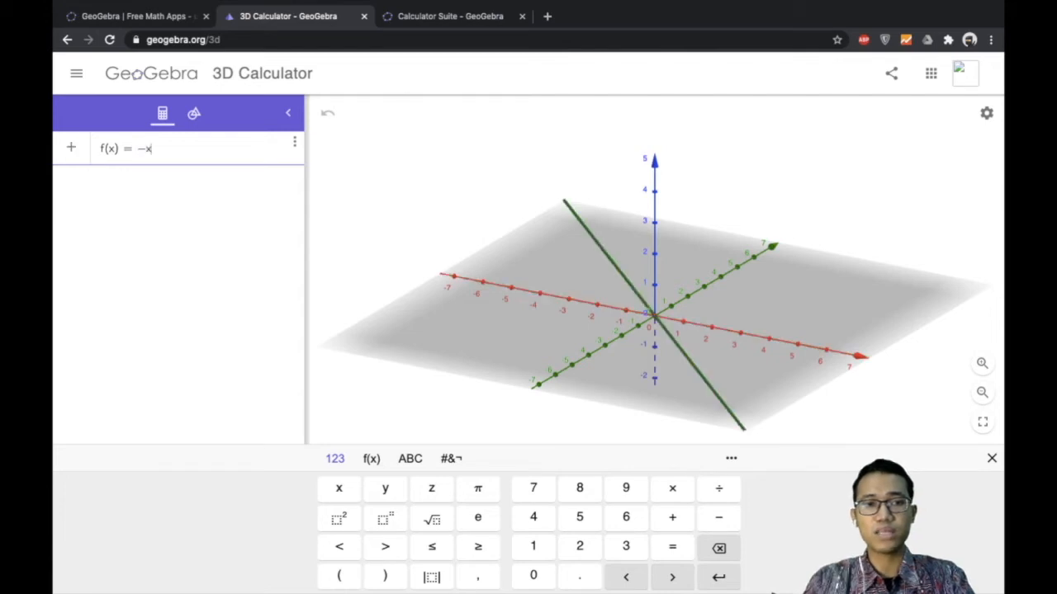
{"action": "type", "text": "^2+4"}
{"action": "key", "text": "Return"}
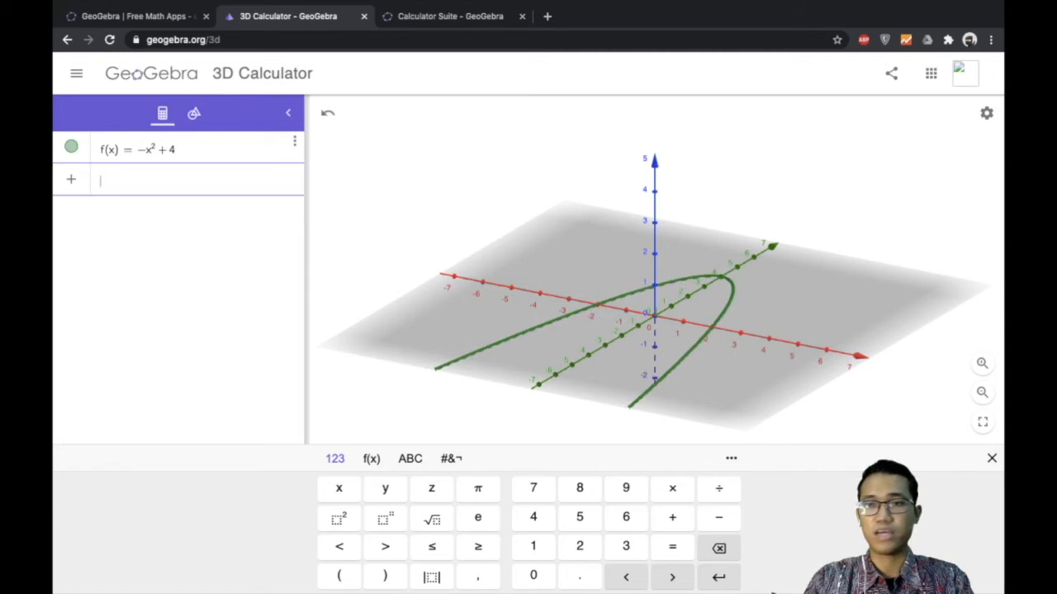
Step: Make the y-axis vertical in the 3D view settings and close the settings
{"action": "left_click", "coordinate": [985, 113]}
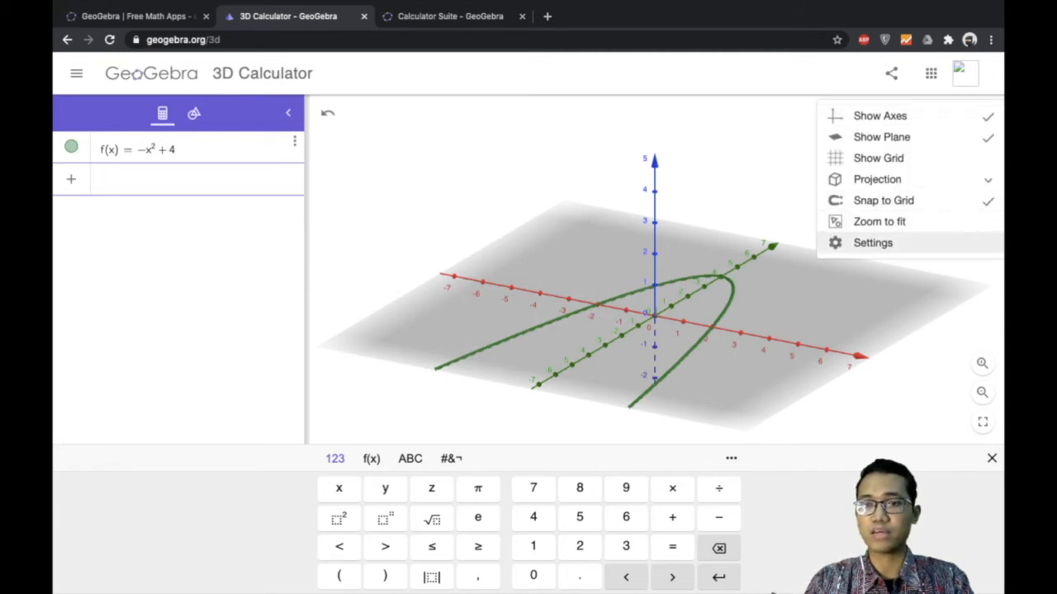
{"action": "left_click", "coordinate": [873, 243]}
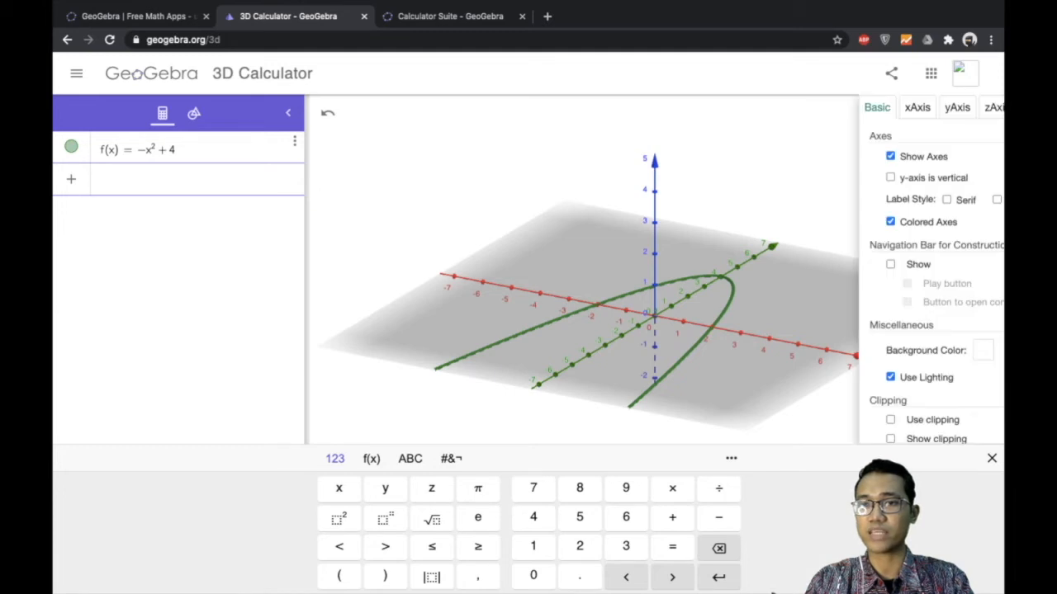
{"action": "left_click", "coordinate": [706, 178]}
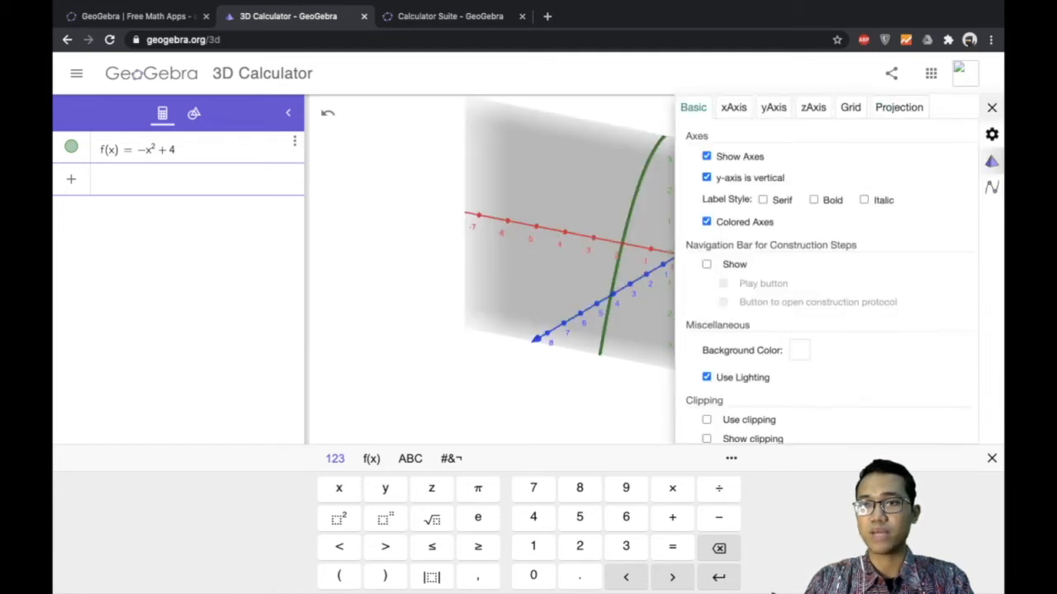
{"action": "left_click", "coordinate": [991, 107]}
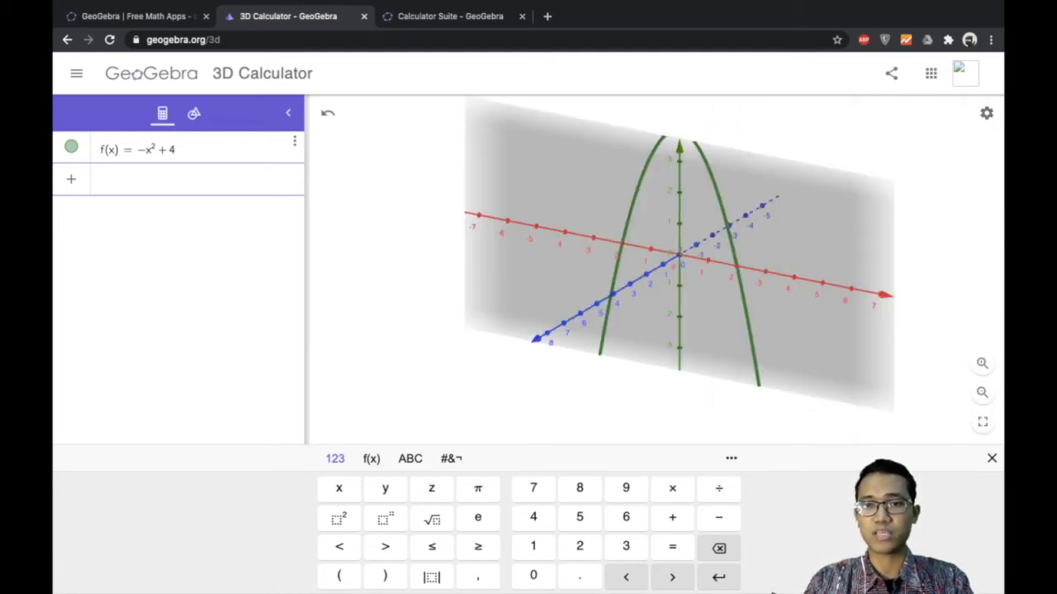
Step: Add a second function, g(x) = (x − 2)²
{"action": "left_click_drag", "start_coordinate": [578, 289], "coordinate": [615, 289]}
{"action": "left_click", "coordinate": [100, 179]}
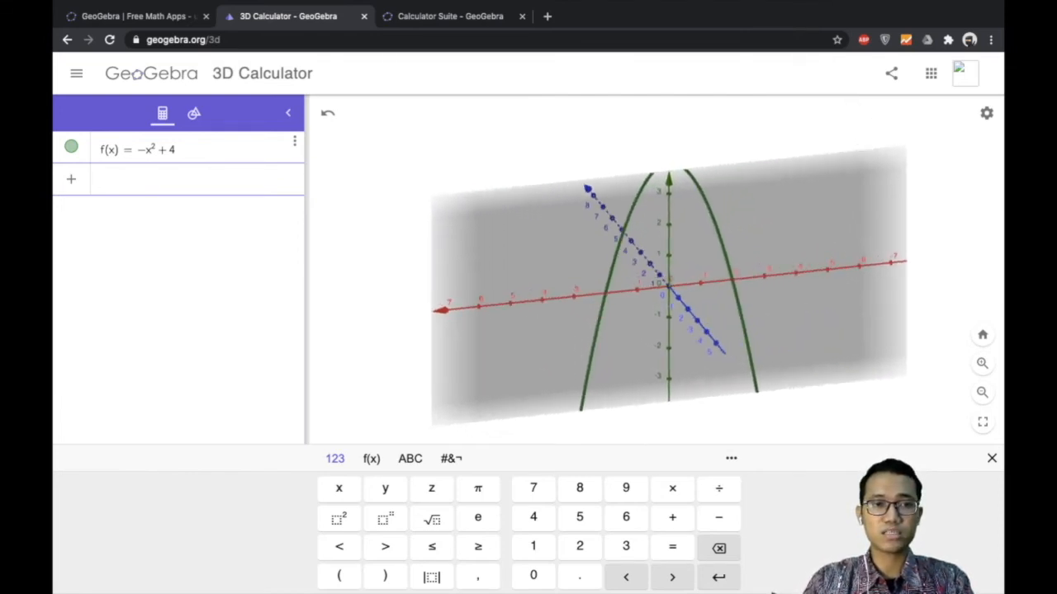
{"action": "type", "text": "g(x) = x −"}
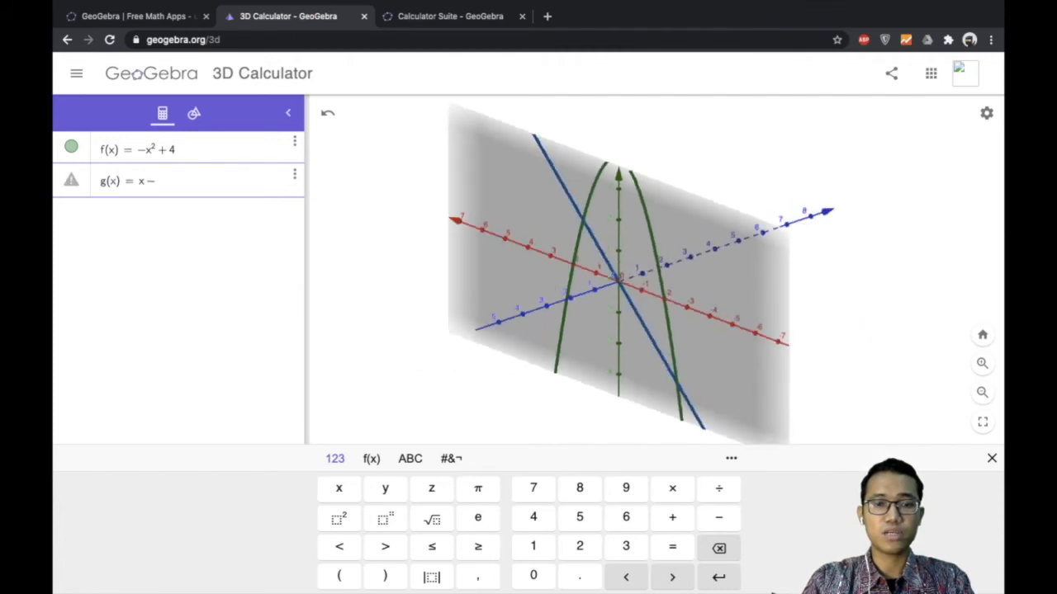
{"action": "key", "text": "BackSpace"}
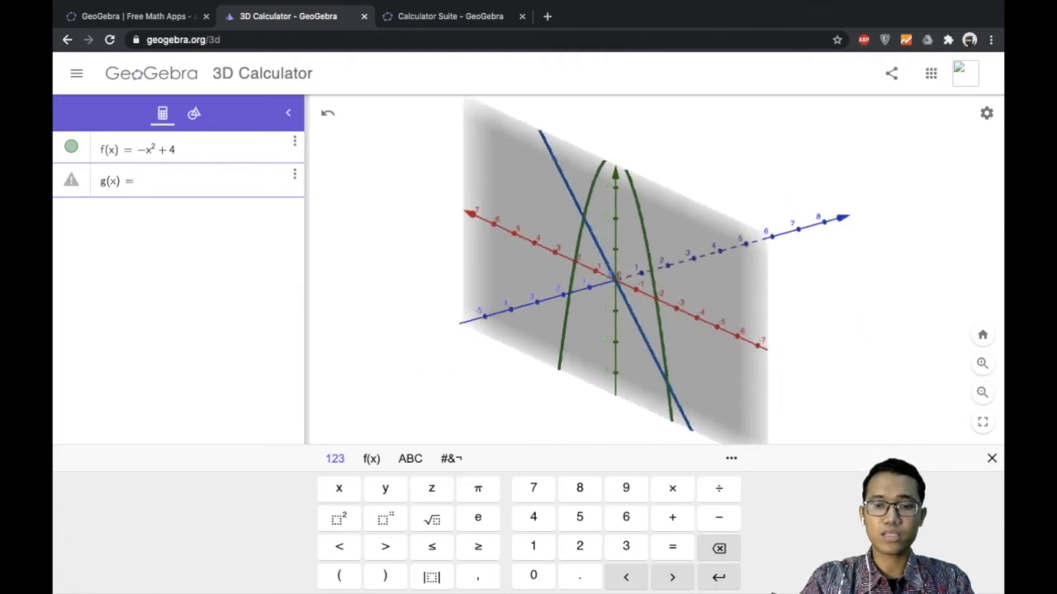
{"action": "type", "text": "(x-2"}
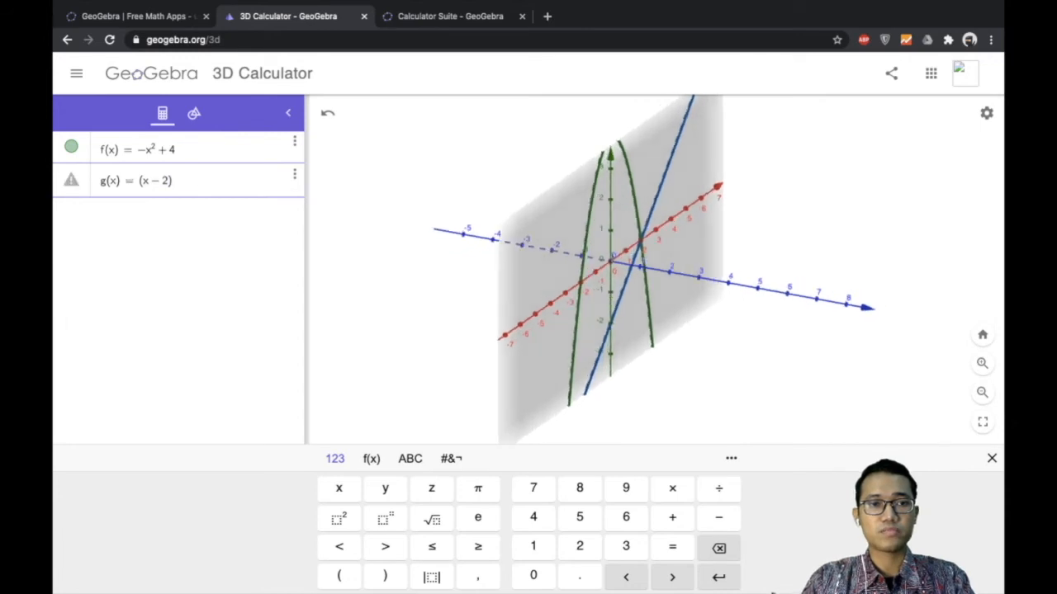
{"action": "type", "text": "^2"}
{"action": "key", "text": "Return"}
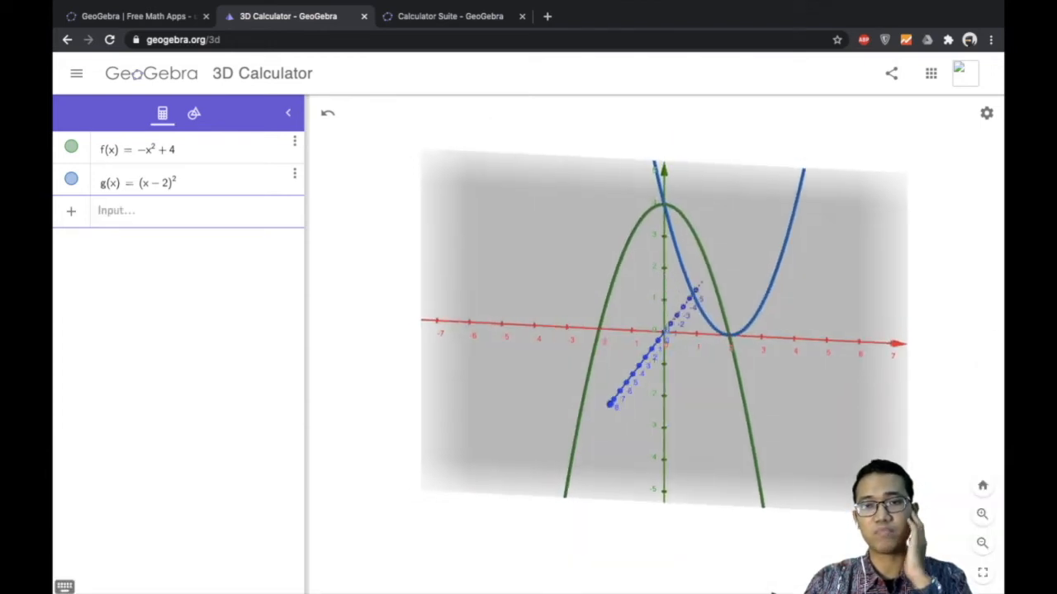
Step: Add the constant function h(x) = 1 as the third function
{"action": "left_click", "coordinate": [116, 211]}
{"action": "type", "text": "h(x) "}
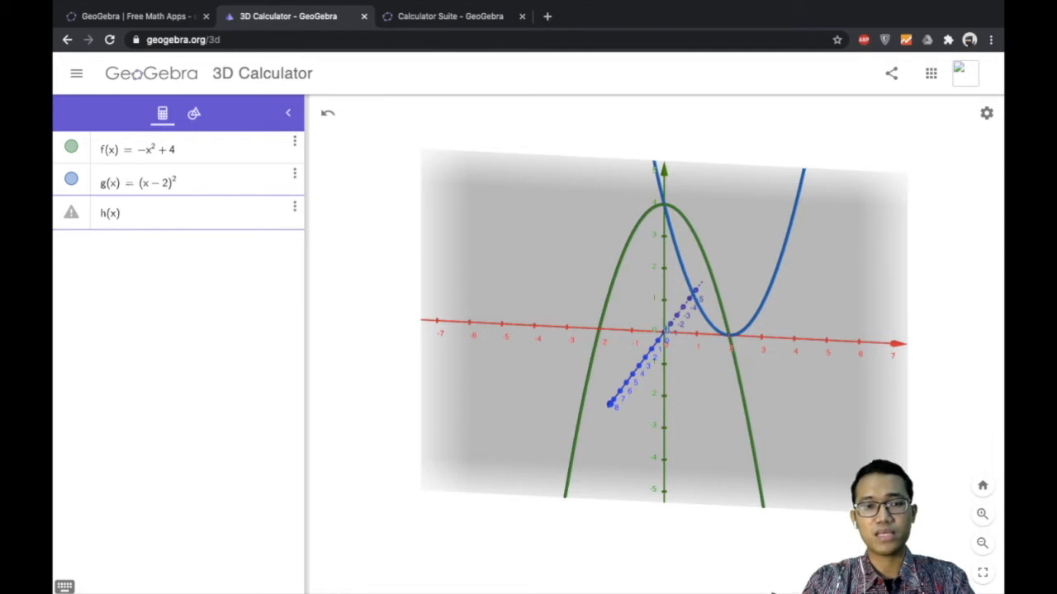
{"action": "type", "text": "= 1"}
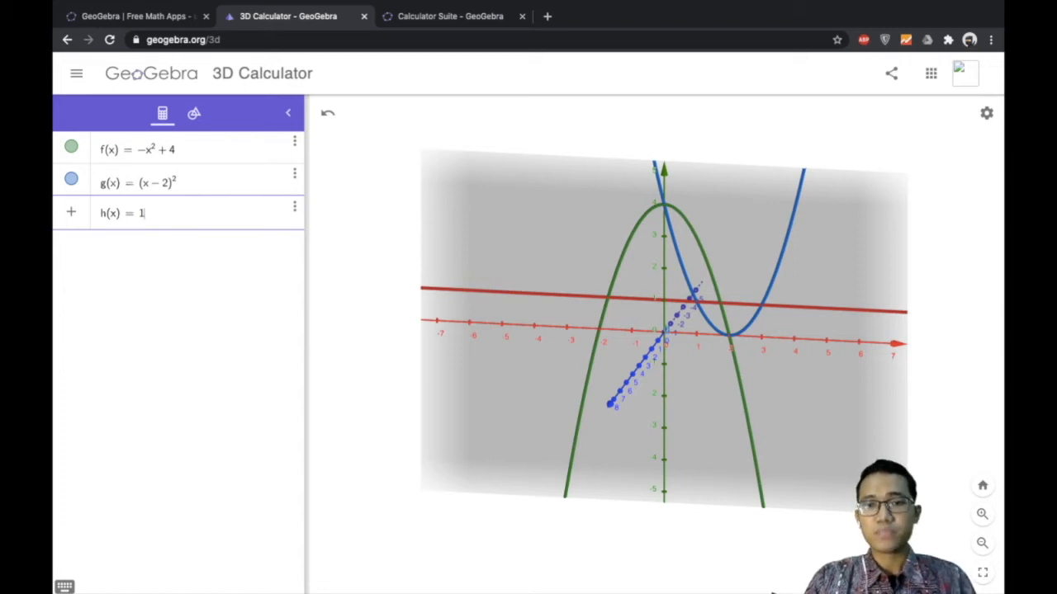
{"action": "key", "text": "Return"}
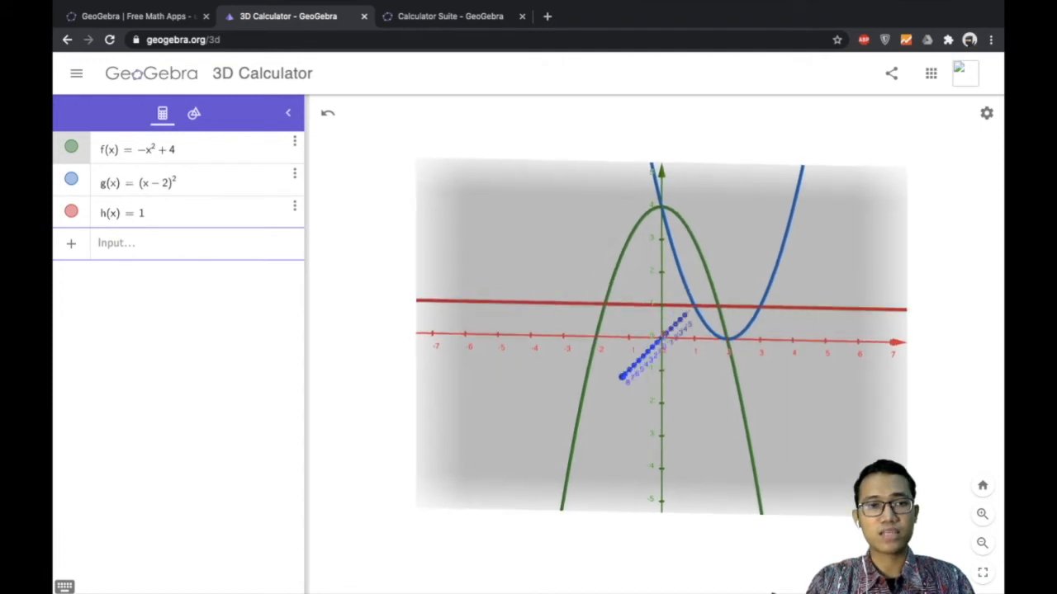
Step: Restrict f(x) to the domain 1 < x < √3
{"action": "left_click", "coordinate": [175, 149]}
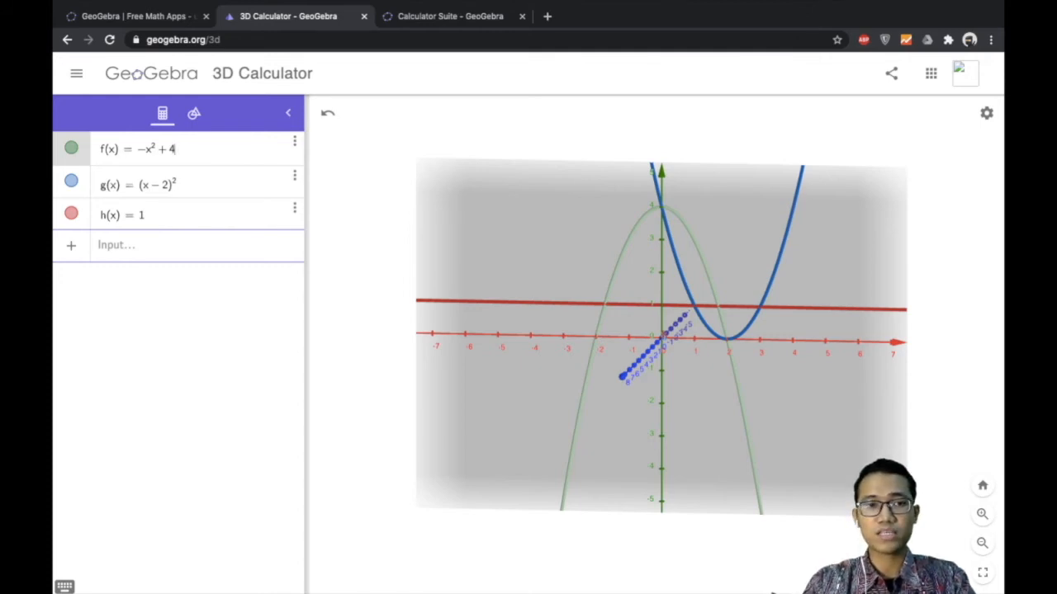
{"action": "type", "text": ", 1 < x "}
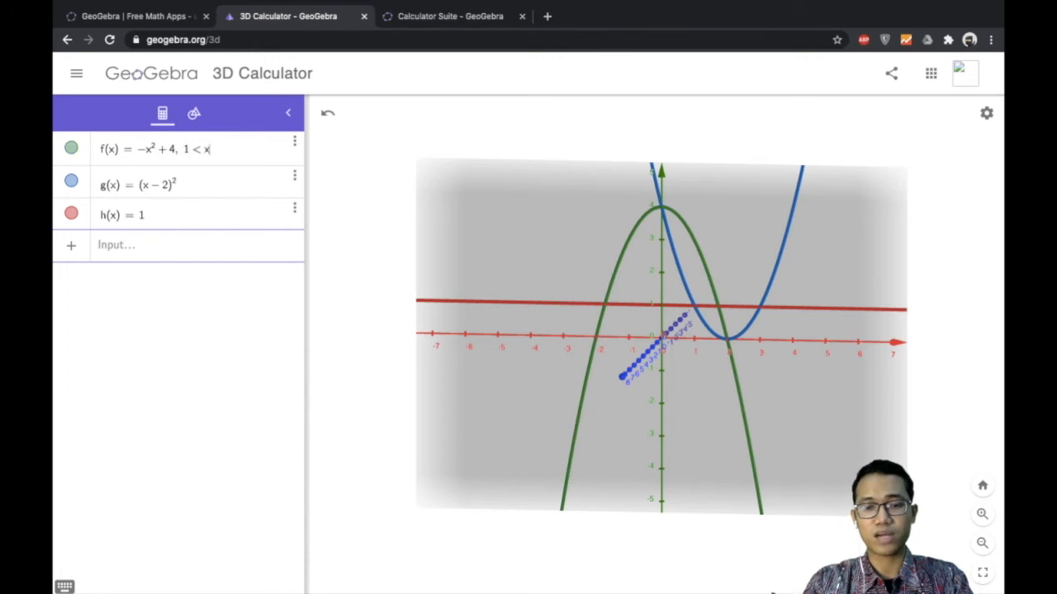
{"action": "type", "text": "<"}
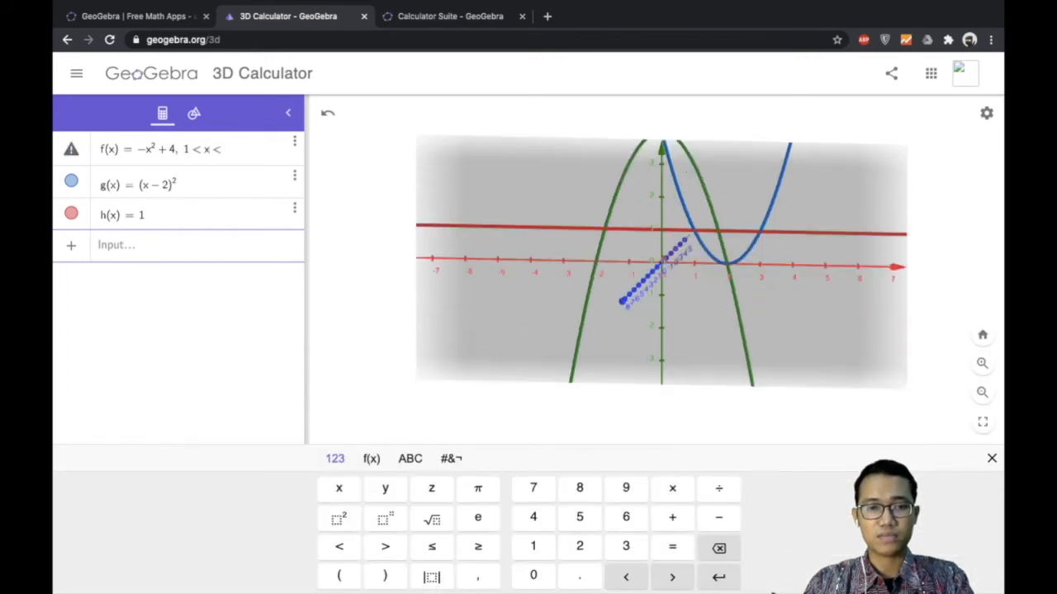
{"action": "left_click", "coordinate": [432, 520]}
{"action": "type", "text": "3"}
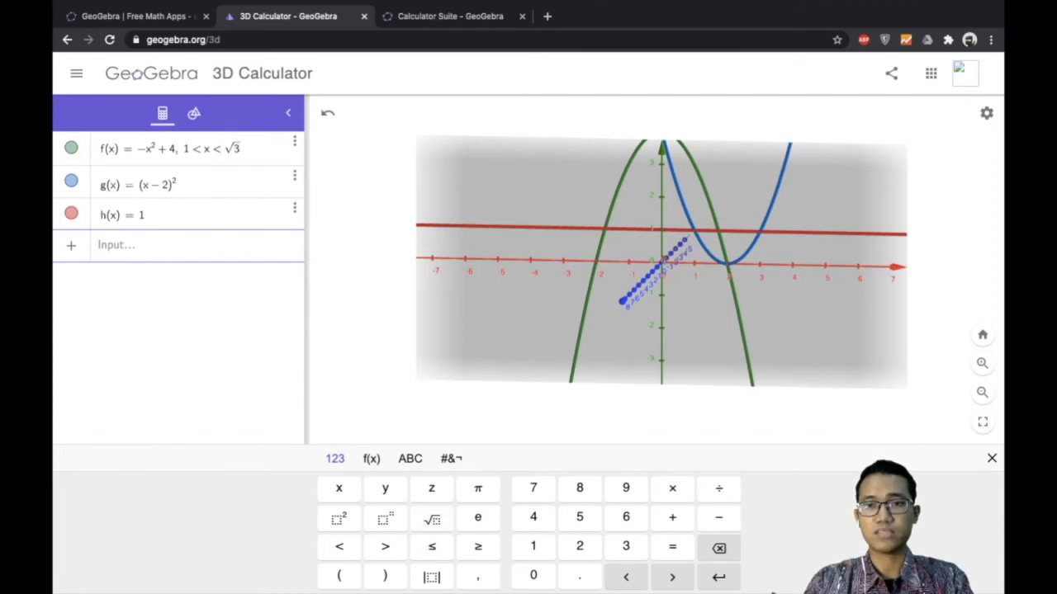
{"action": "key", "text": "Return"}
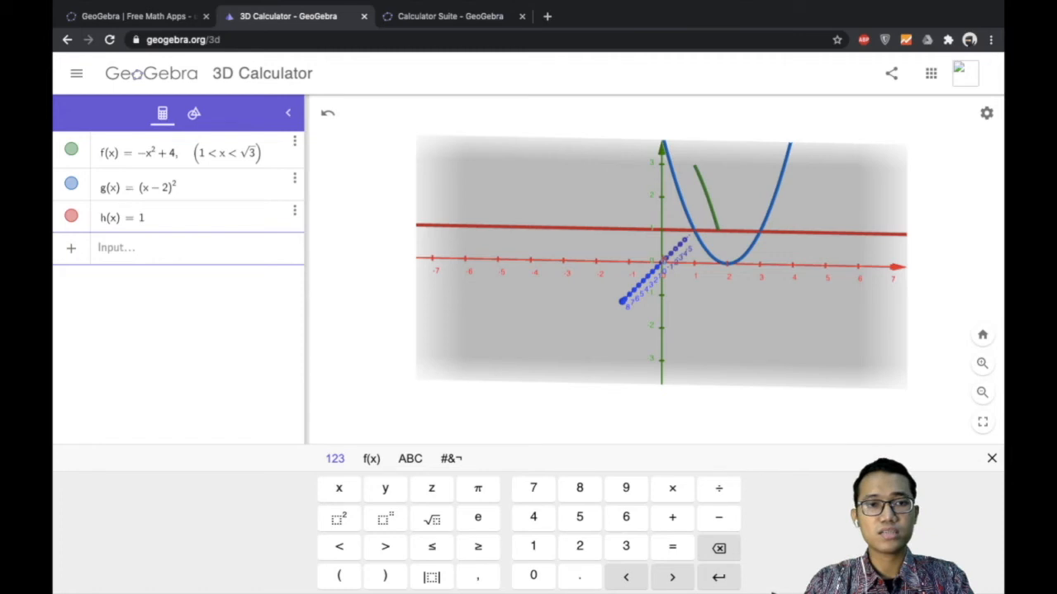
Step: Set the lower bound of f(x)'s domain to 0 so that it covers 0 < x < √3
{"action": "left_click", "coordinate": [201, 152]}
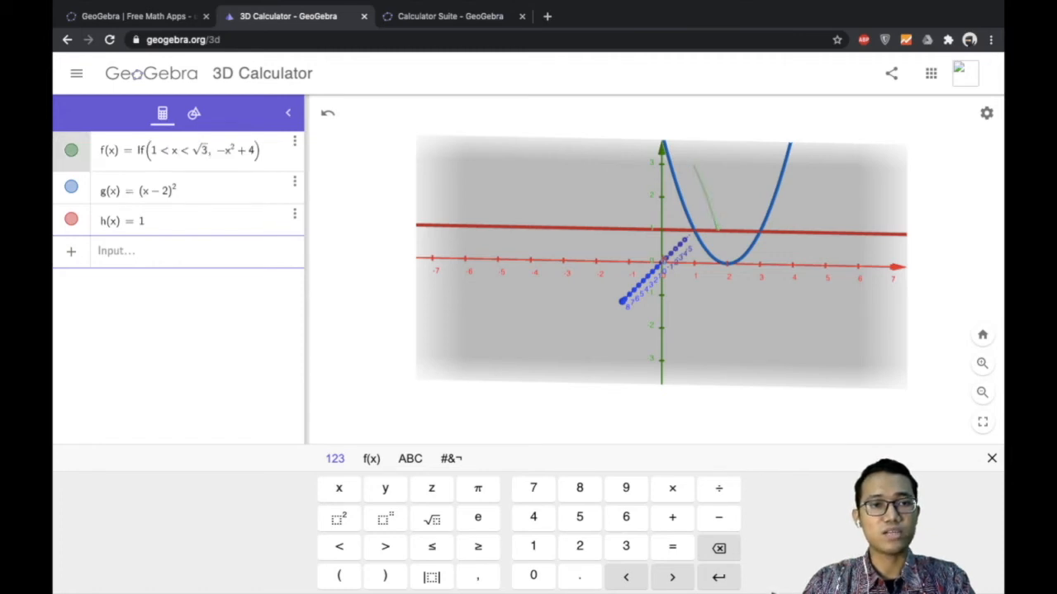
{"action": "key", "text": "Left"}
{"action": "key", "text": "Left"}
{"action": "key", "text": "Left"}
{"action": "key", "text": "Left"}
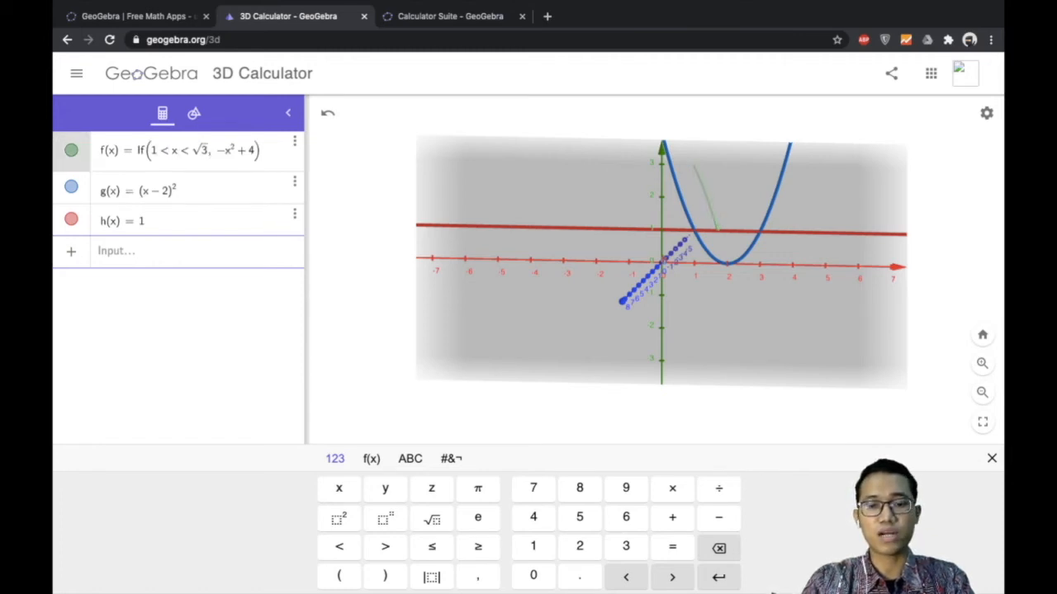
{"action": "key", "text": "BackSpace"}
{"action": "type", "text": "0"}
{"action": "key", "text": "Return"}
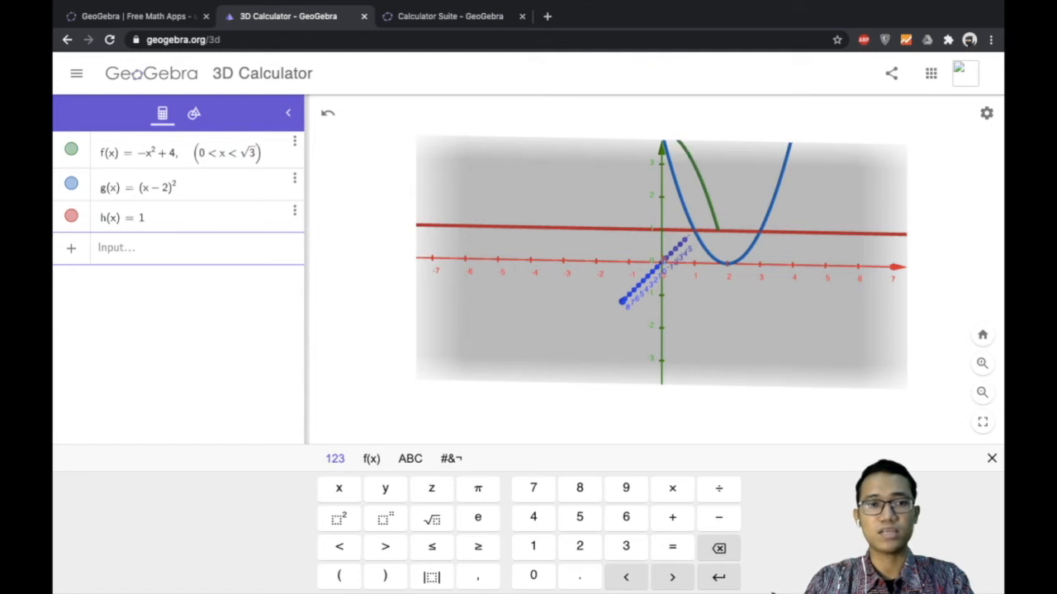
Step: Restrict g(x) to the domain 0 < x < 1
{"action": "left_click", "coordinate": [176, 187]}
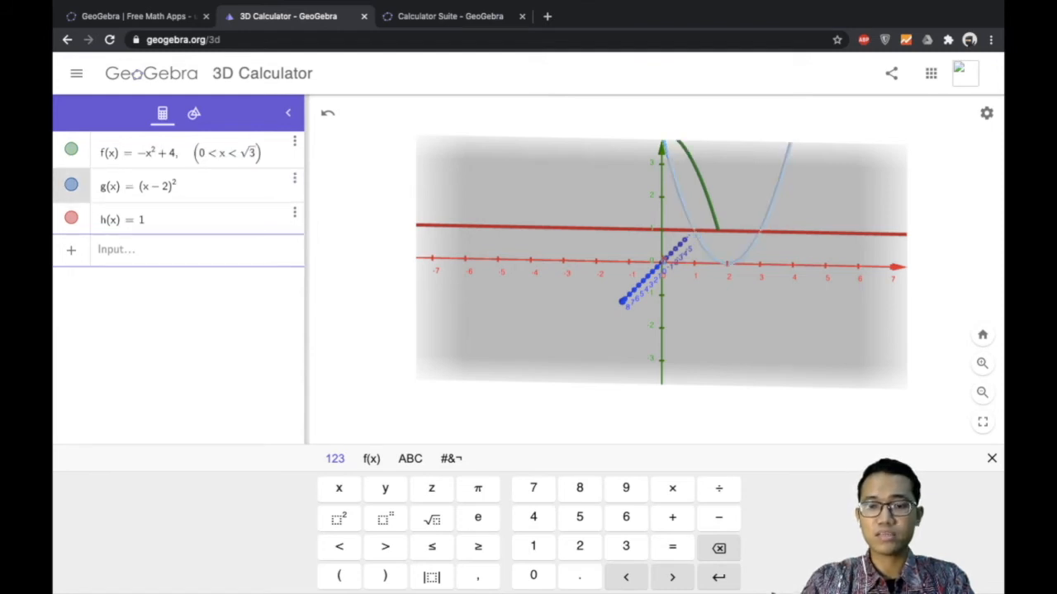
{"action": "type", "text": ", ("}
{"action": "type", "text": "0 < x "}
{"action": "type", "text": "< 1"}
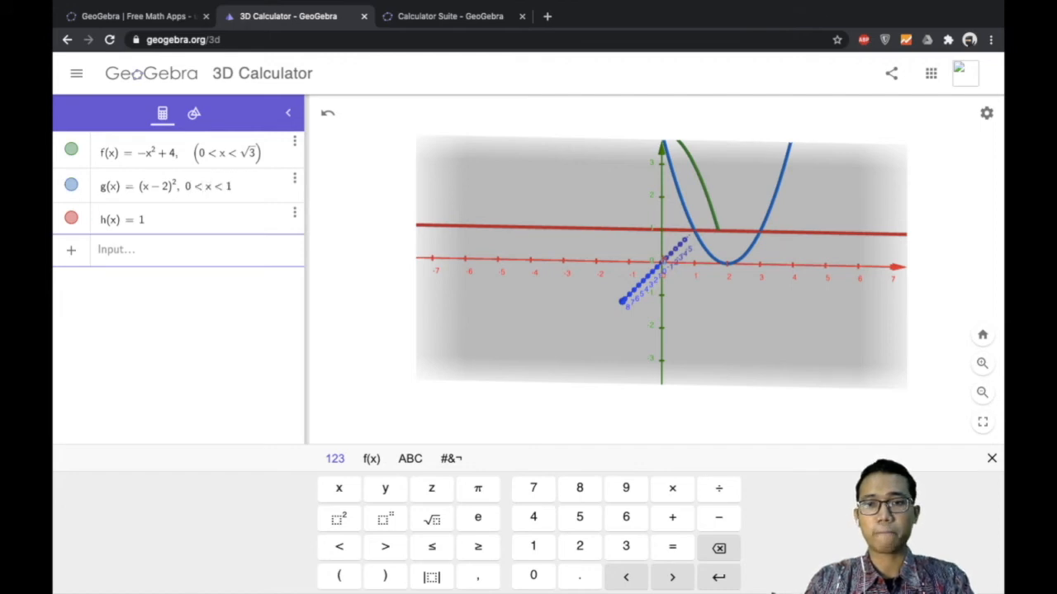
{"action": "key", "text": "Return"}
Step: Restrict h(x) to the inclusive domain 1 ≤ x ≤ √3
{"action": "left_click", "coordinate": [145, 218]}
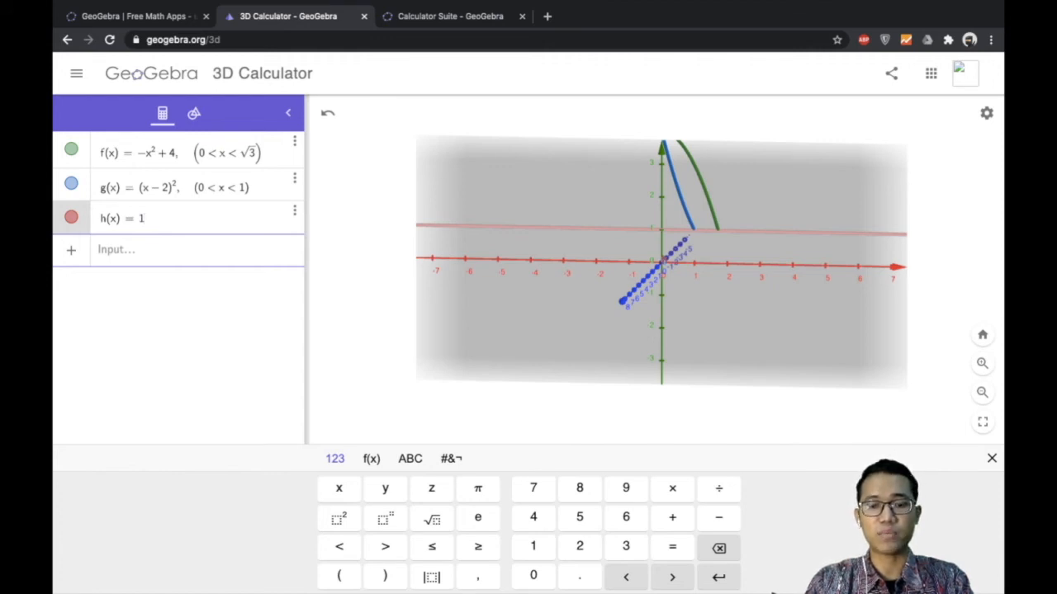
{"action": "type", "text": ", 1 < x <"}
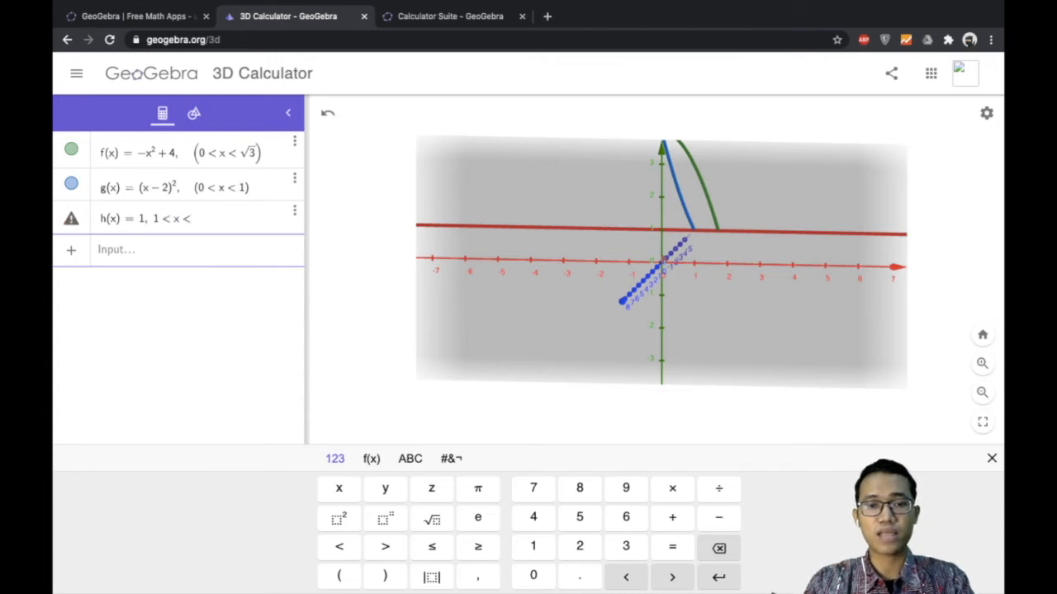
{"action": "key", "text": "BackSpace"}
{"action": "key", "text": "BackSpace"}
{"action": "key", "text": "BackSpace"}
{"action": "type", "text": "<=x<"}
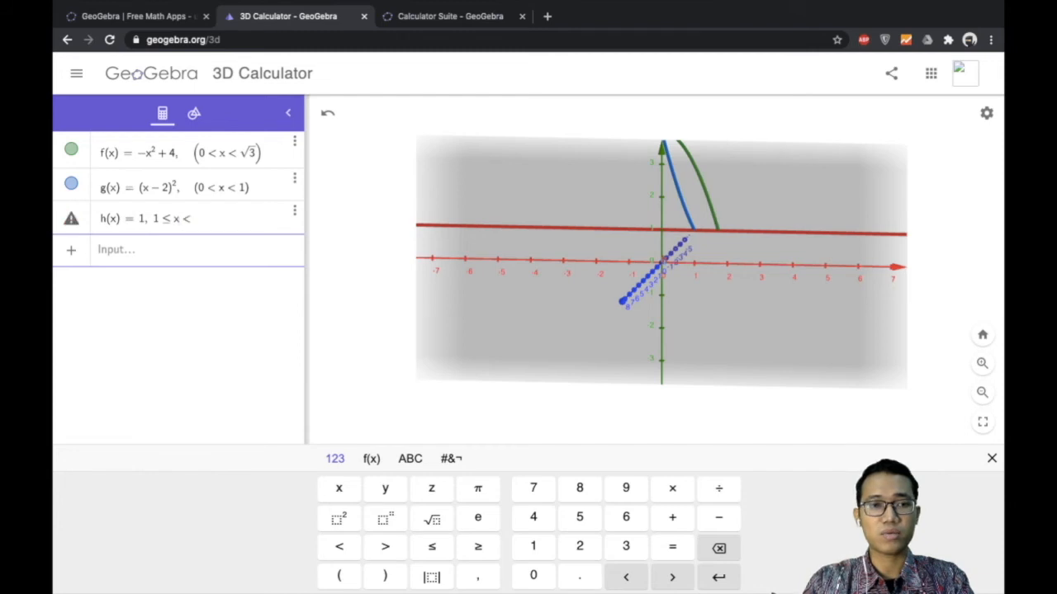
{"action": "type", "text": "="}
{"action": "left_click", "coordinate": [432, 519]}
{"action": "type", "text": "3"}
{"action": "key", "text": "Return"}
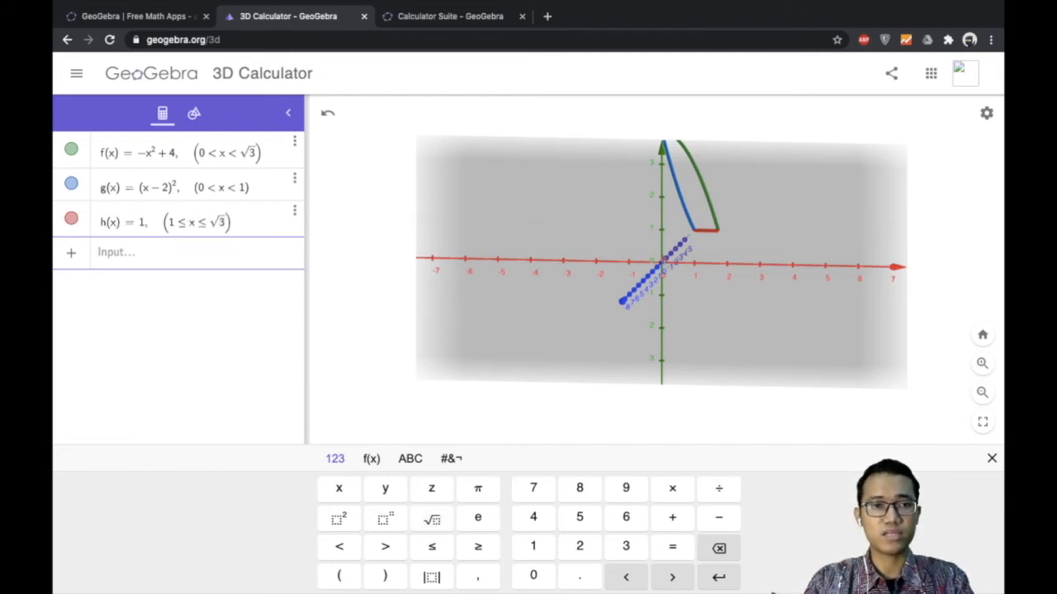
Step: Make both bounds of f(x)'s domain inclusive, giving 0 ≤ x ≤ √3
{"action": "left_click", "coordinate": [216, 152]}
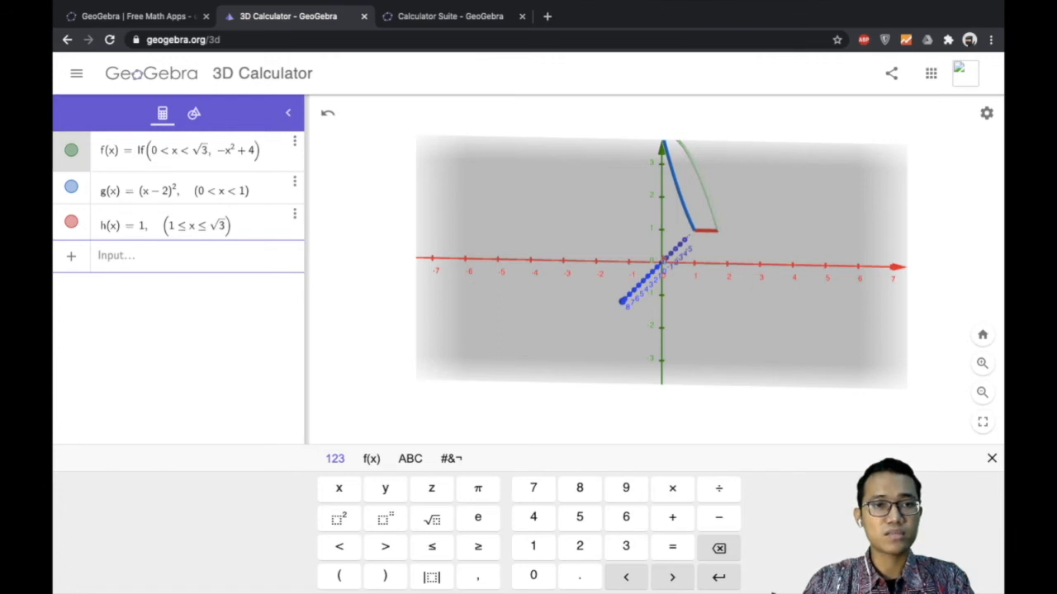
{"action": "key", "text": "BackSpace"}
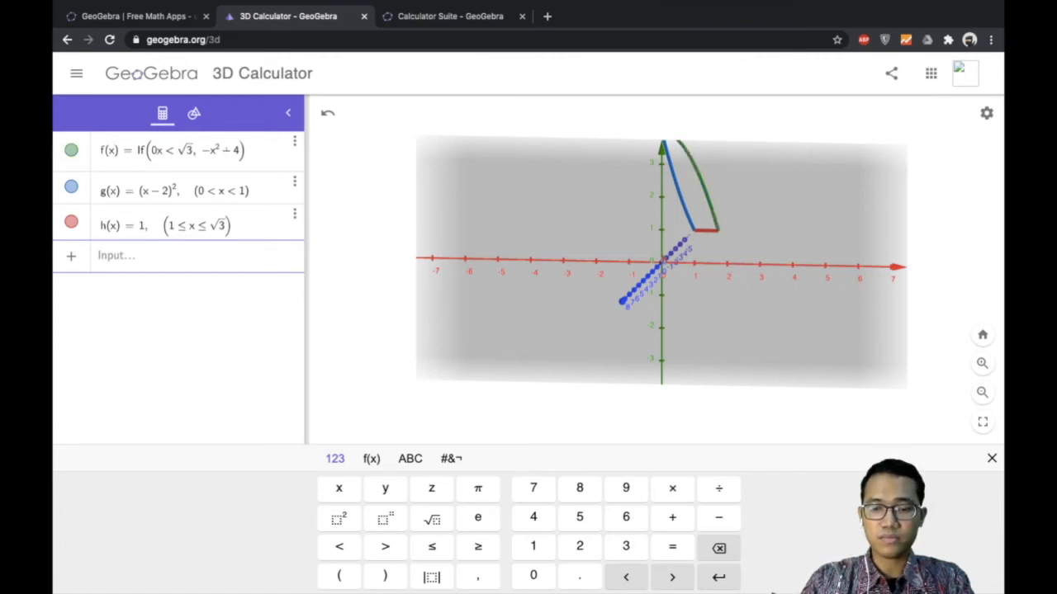
{"action": "type", "text": "<="}
{"action": "key", "text": "Right"}
{"action": "key", "text": "BackSpace"}
{"action": "type", "text": "<"}
{"action": "type", "text": "="}
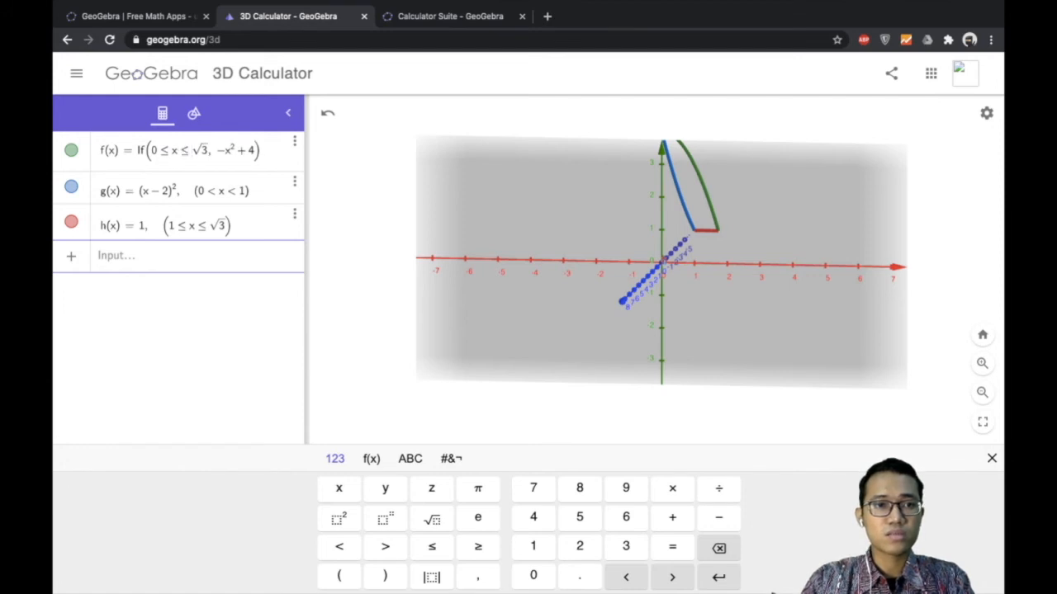
{"action": "key", "text": "Return"}
Step: Make the lower bound of g(x)'s domain inclusive, giving 0 ≤ x < 1
{"action": "left_click", "coordinate": [218, 188]}
{"action": "key", "text": "Left"}
{"action": "key", "text": "Left"}
{"action": "type", "text": "="}
{"action": "key", "text": "Return"}
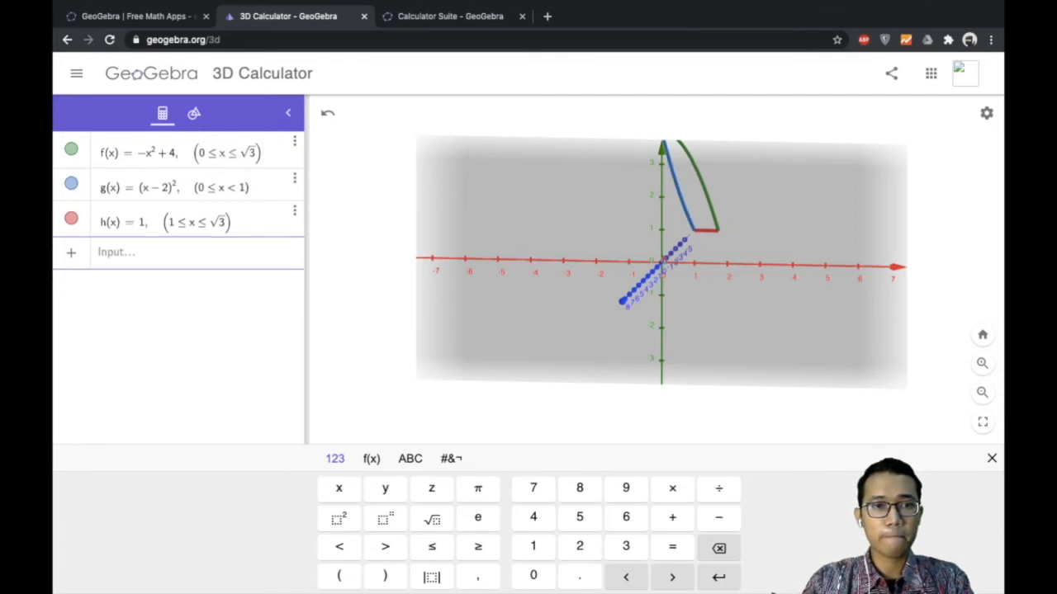
Step: Make the upper bound of g(x)'s domain inclusive, giving 0 ≤ x ≤ 1, and hide the on-screen keyboard
{"action": "left_click", "coordinate": [174, 188]}
{"action": "key", "text": "Left"}
{"action": "key", "text": "Left"}
{"action": "key", "text": "Left"}
{"action": "key", "text": "Left"}
{"action": "key", "text": "Left"}
{"action": "key", "text": "Left"}
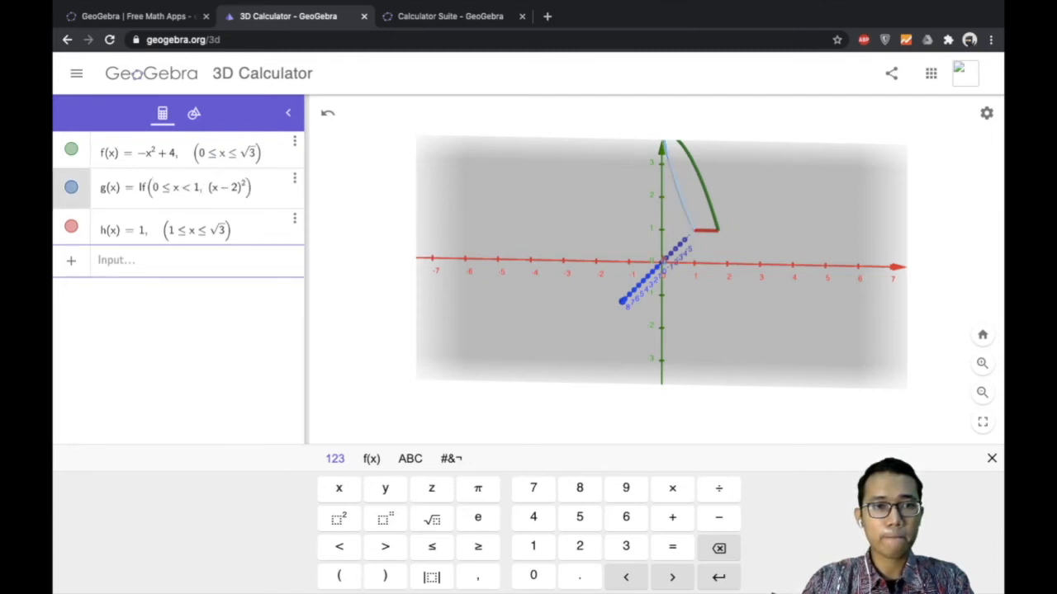
{"action": "key", "text": "BackSpace"}
{"action": "type", "text": "<="}
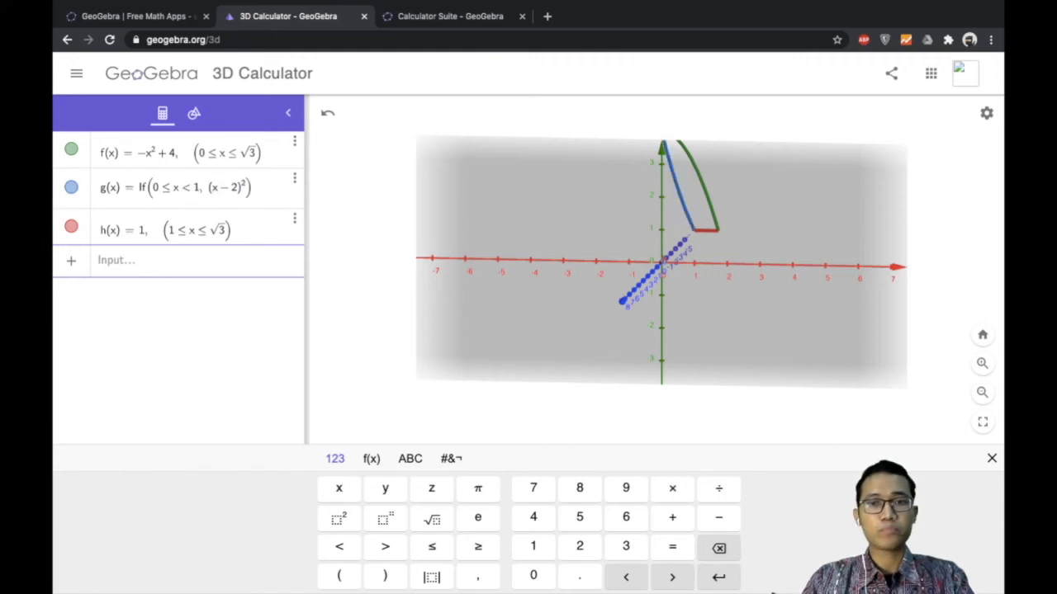
{"action": "key", "text": "Return"}
{"action": "left_click", "coordinate": [992, 458]}
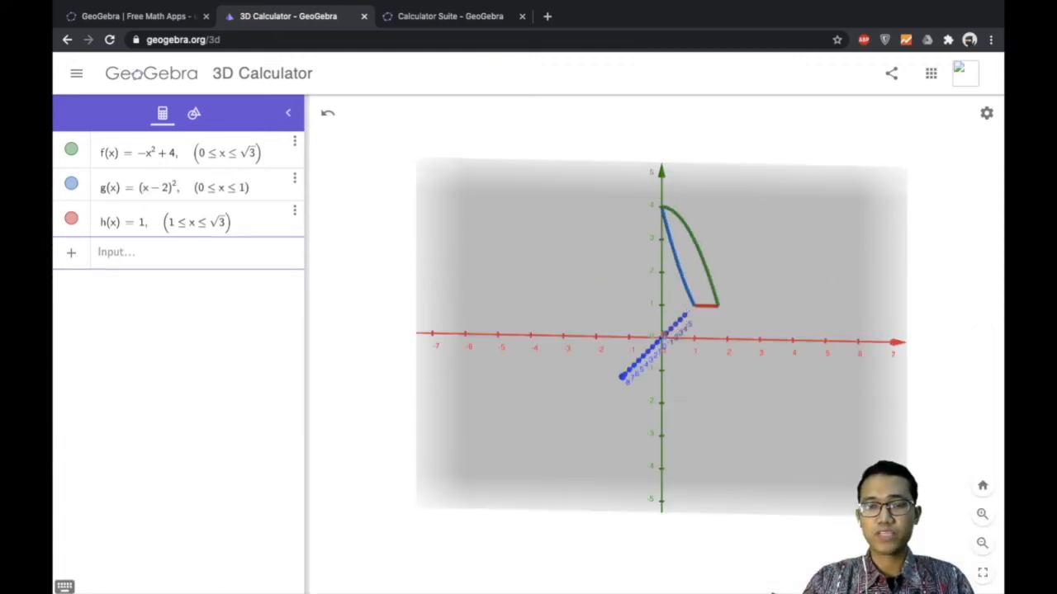
Step: Create a number slider named slider as a new algebra entry
{"action": "mouse_move", "coordinate": [578, 372]}
{"action": "left_mouse_down"}
{"action": "mouse_move", "coordinate": [598, 369]}
{"action": "mouse_move", "coordinate": [567, 369]}
{"action": "mouse_move", "coordinate": [595, 378]}
{"action": "left_mouse_up"}
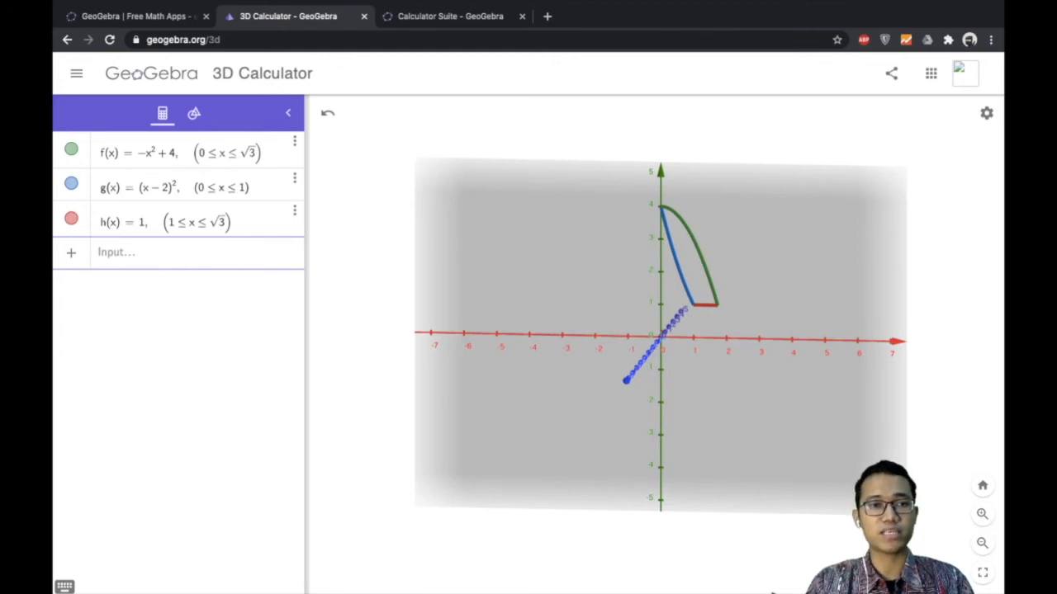
{"action": "left_click", "coordinate": [116, 253]}
{"action": "type", "text": "slider"}
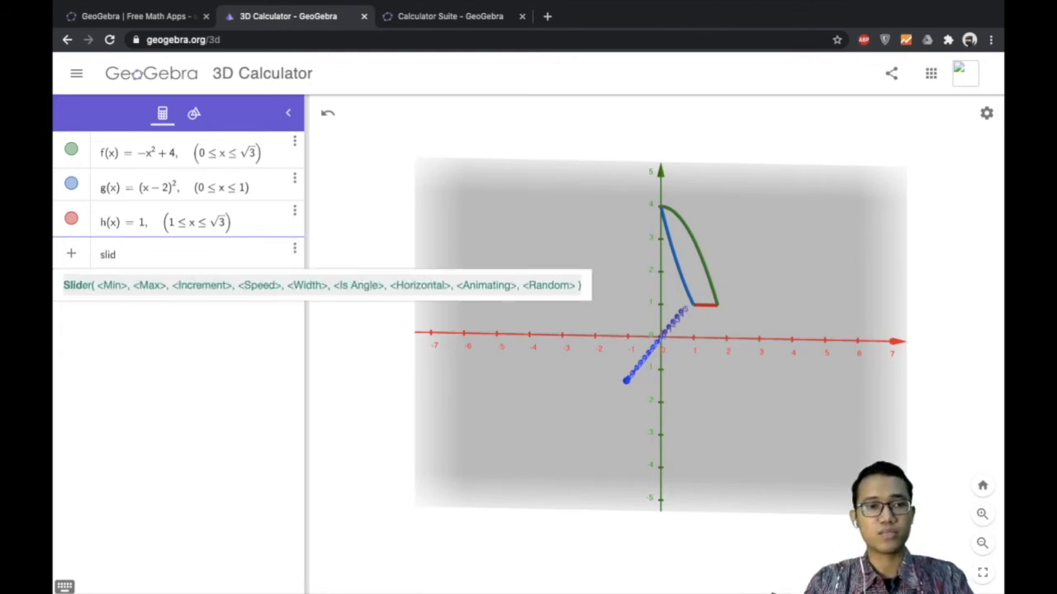
{"action": "key", "text": "Return"}
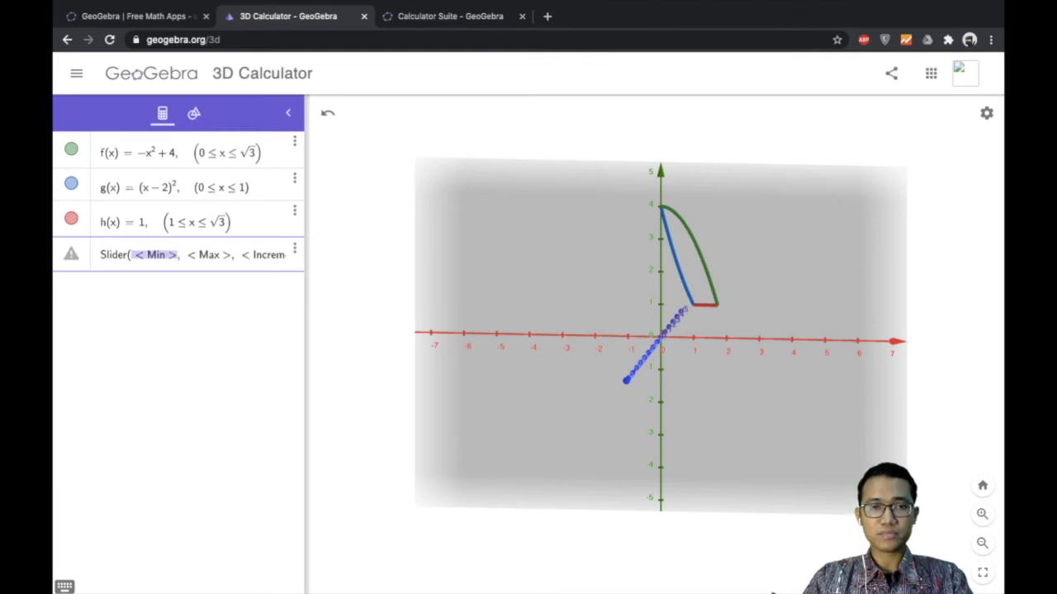
{"action": "key", "text": "Return"}
Step: Rename the new slider to t in its object settings
{"action": "left_click", "coordinate": [294, 248]}
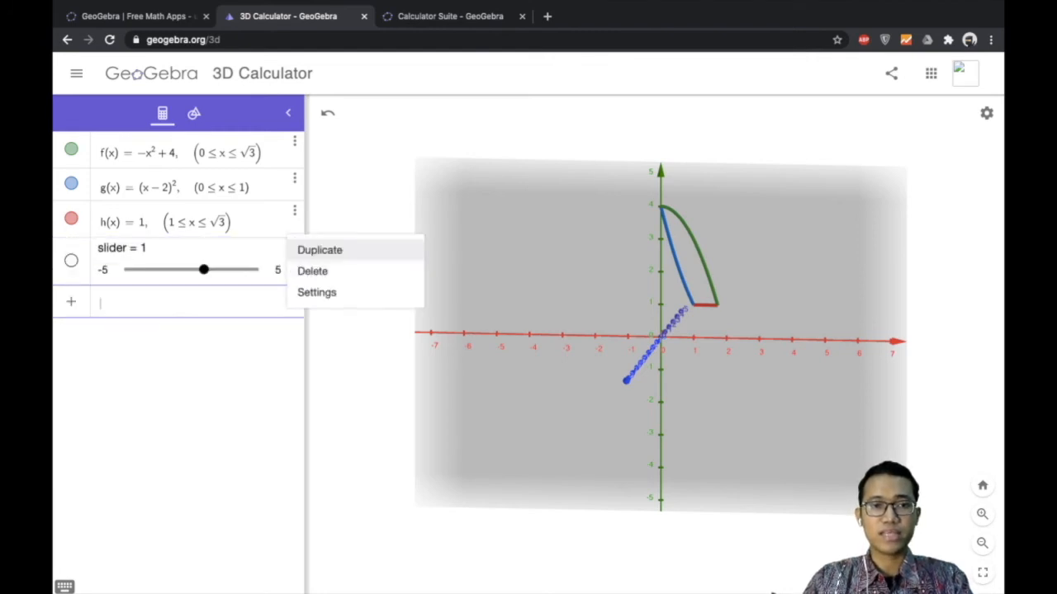
{"action": "left_click", "coordinate": [326, 293]}
{"action": "left_click", "coordinate": [713, 174]}
{"action": "key", "text": "BackSpace"}
{"action": "key", "text": "BackSpace"}
{"action": "key", "text": "BackSpace"}
{"action": "key", "text": "BackSpace"}
{"action": "key", "text": "BackSpace"}
{"action": "key", "text": "BackSpace"}
{"action": "type", "text": "t"}
Step: Set slider t's range from 0 to 6.3 and bring its value to 0
{"action": "left_click", "coordinate": [734, 107]}
{"action": "double_click", "coordinate": [695, 166]}
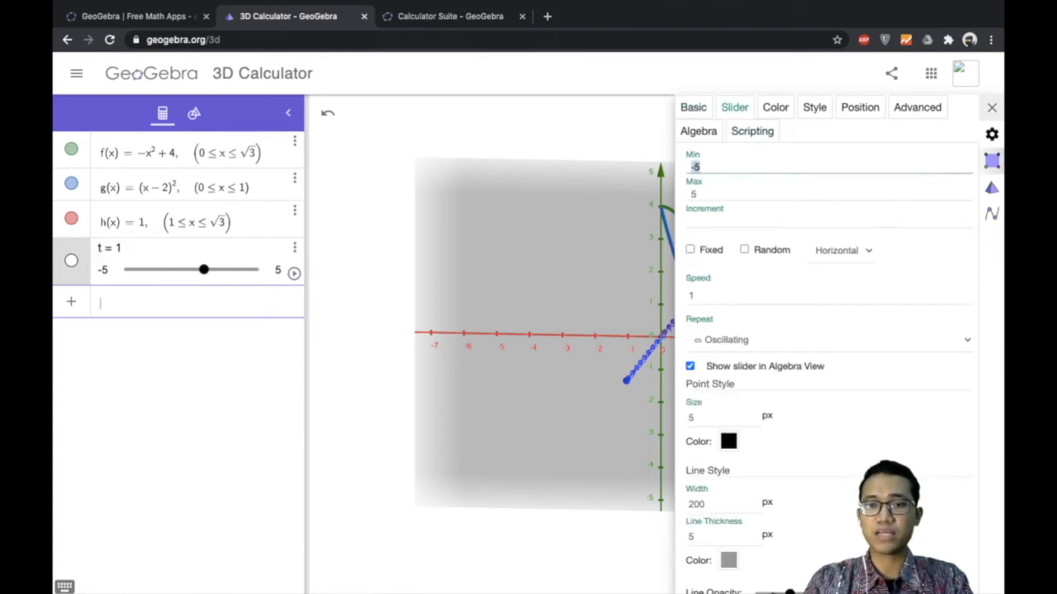
{"action": "type", "text": "0"}
{"action": "left_click", "coordinate": [694, 194]}
{"action": "double_click", "coordinate": [694, 194]}
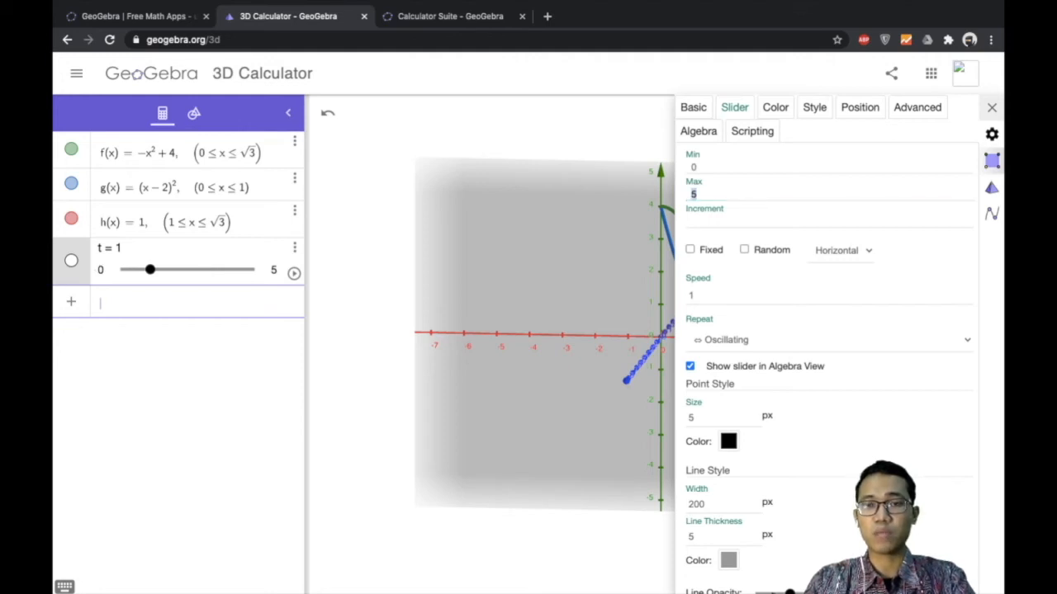
{"action": "type", "text": "6.3"}
{"action": "key", "text": "Return"}
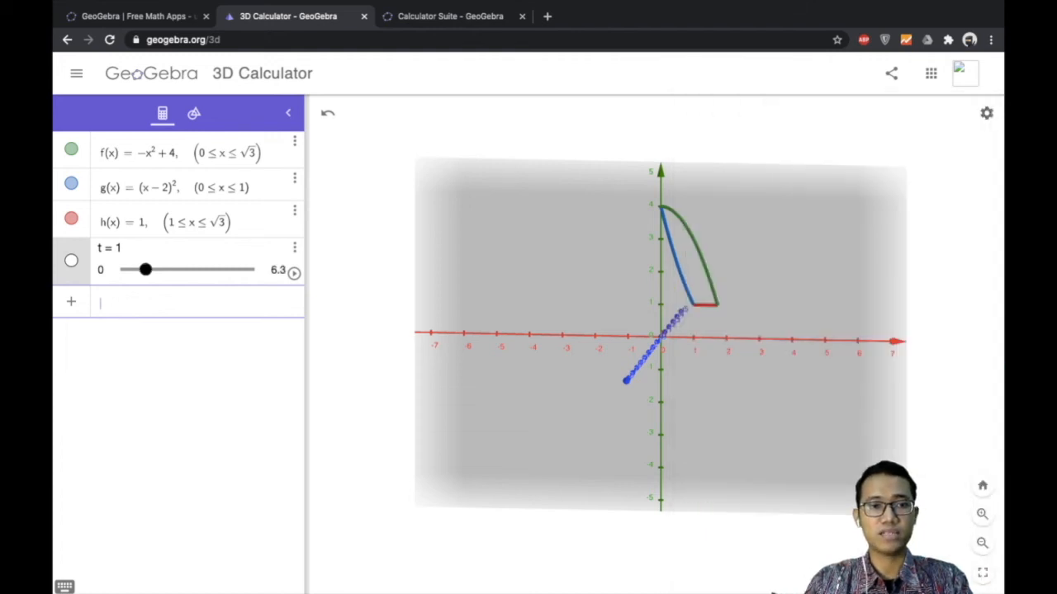
{"action": "left_click_drag", "start_coordinate": [145, 269], "coordinate": [124, 269]}
Step: Create the surface of revolution of f about the y-axis by angle t, entering Surface(f, t, yAxis)
{"action": "type", "text": "Sur"}
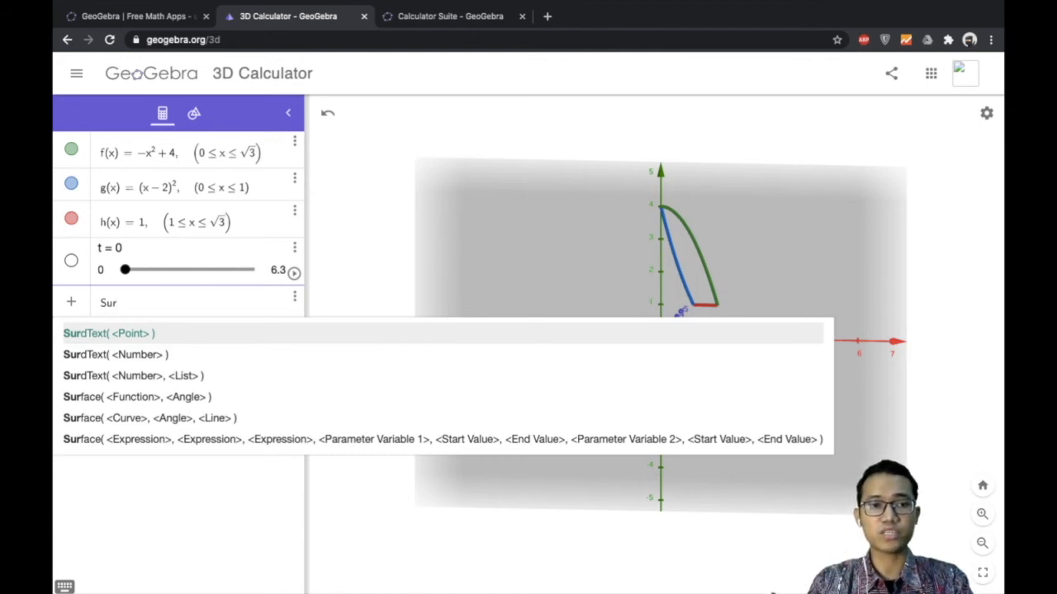
{"action": "key", "text": "Down"}
{"action": "key", "text": "Down"}
{"action": "key", "text": "Down"}
{"action": "key", "text": "Down"}
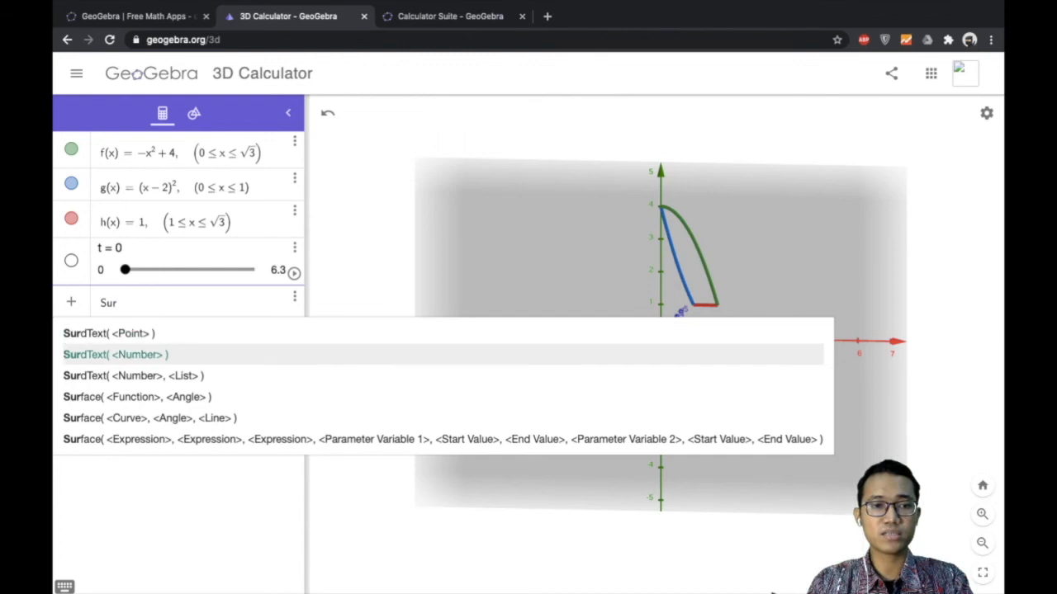
{"action": "key", "text": "Return"}
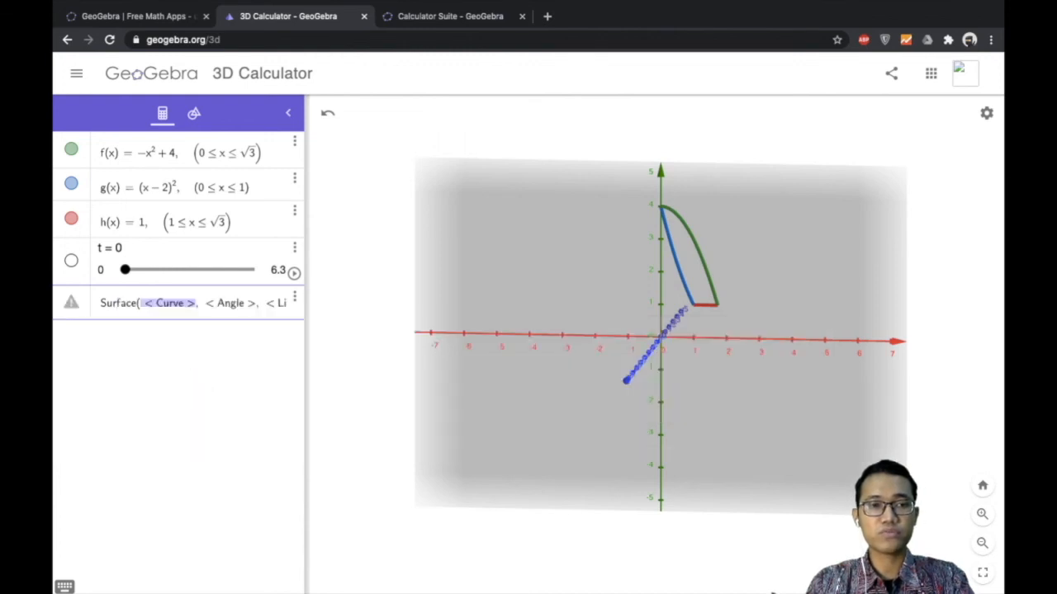
{"action": "type", "text": "f"}
{"action": "key", "text": "Tab"}
{"action": "type", "text": "t"}
{"action": "key", "text": "Tab"}
{"action": "type", "text": "yAxis"}
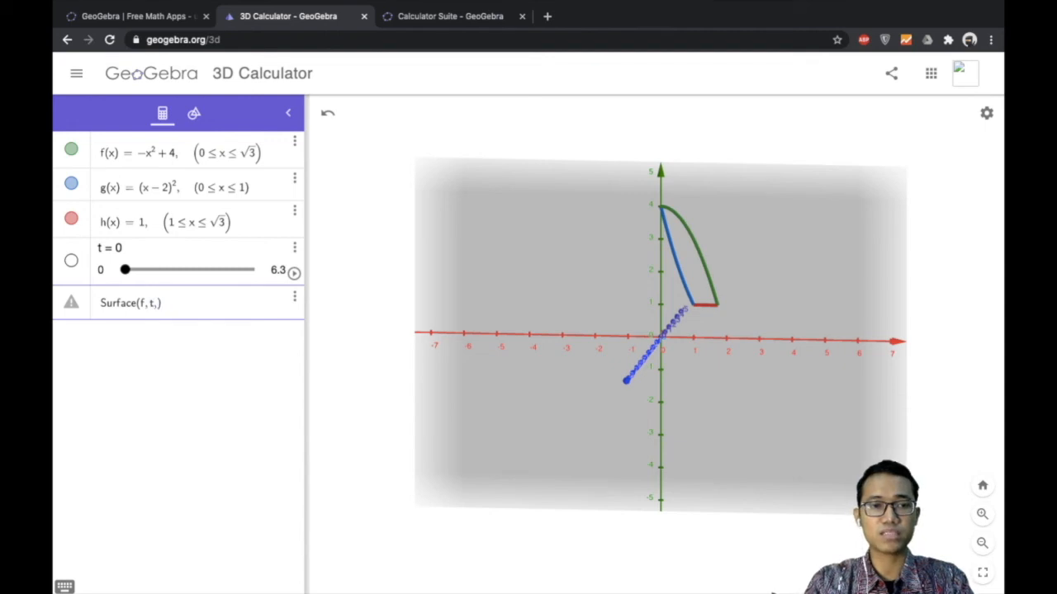
{"action": "key", "text": "Return"}
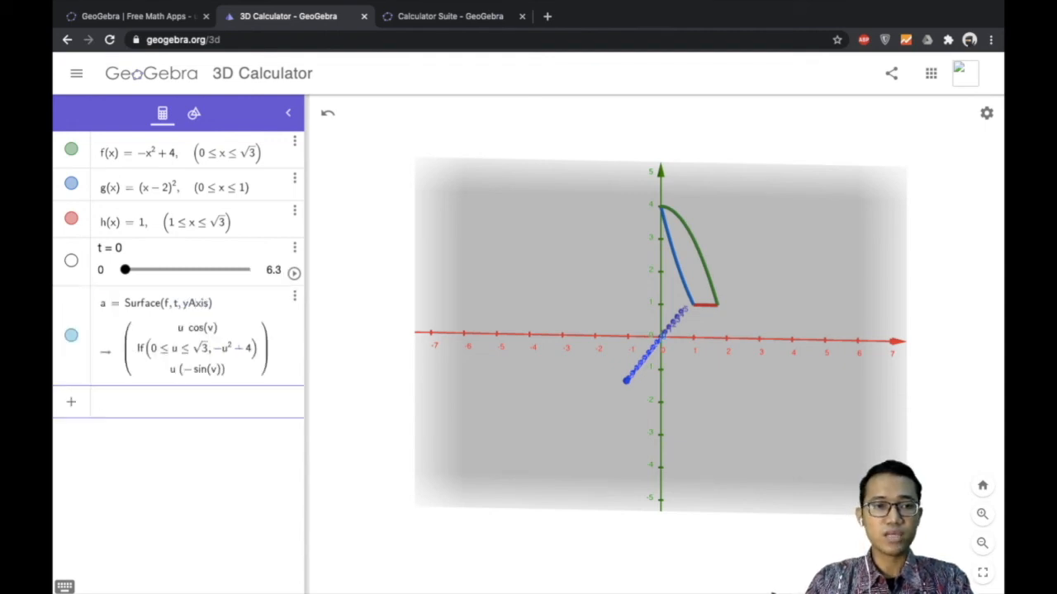
Step: Create the surface of revolution of g about the y-axis by angle t, entering Surface(g, t, yAxis)
{"action": "type", "text": "Surfa"}
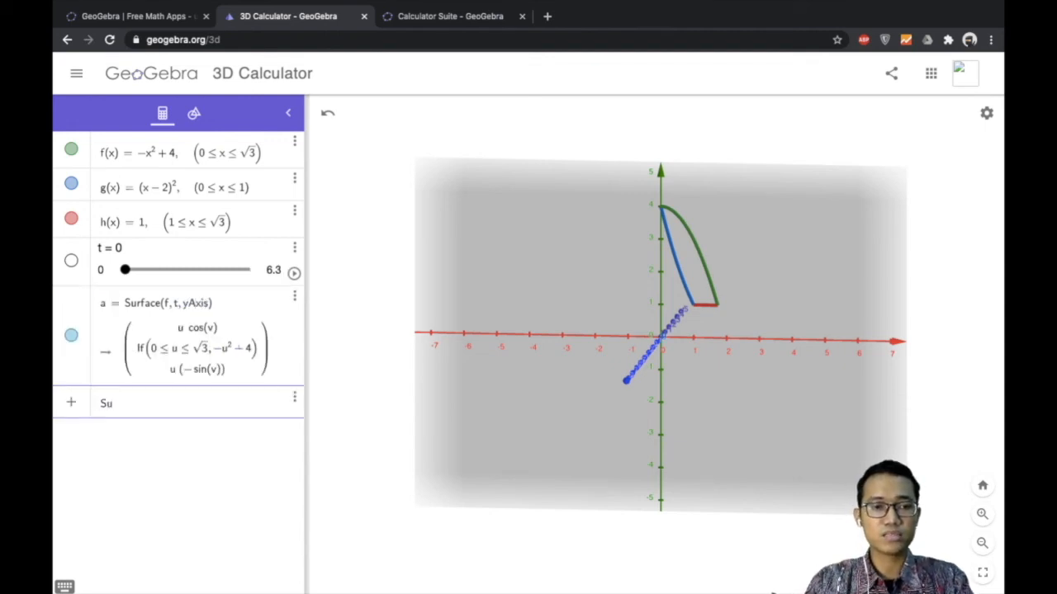
{"action": "key", "text": "Down"}
{"action": "key", "text": "Return"}
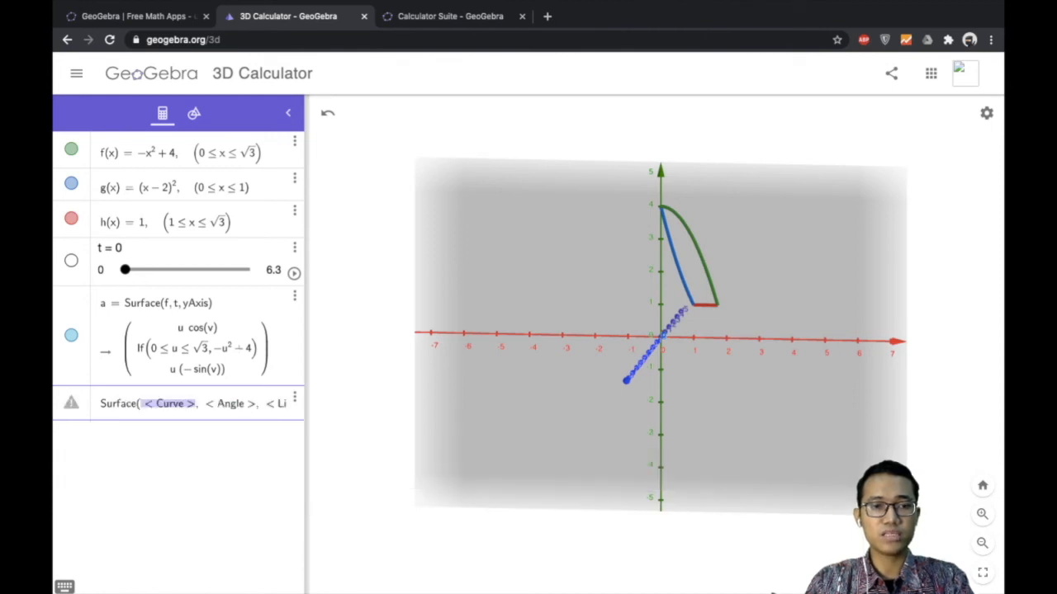
{"action": "type", "text": "g, t, < Line >"}
{"action": "key", "text": "Tab"}
{"action": "type", "text": "t"}
{"action": "key", "text": "Tab"}
{"action": "type", "text": "yAxis"}
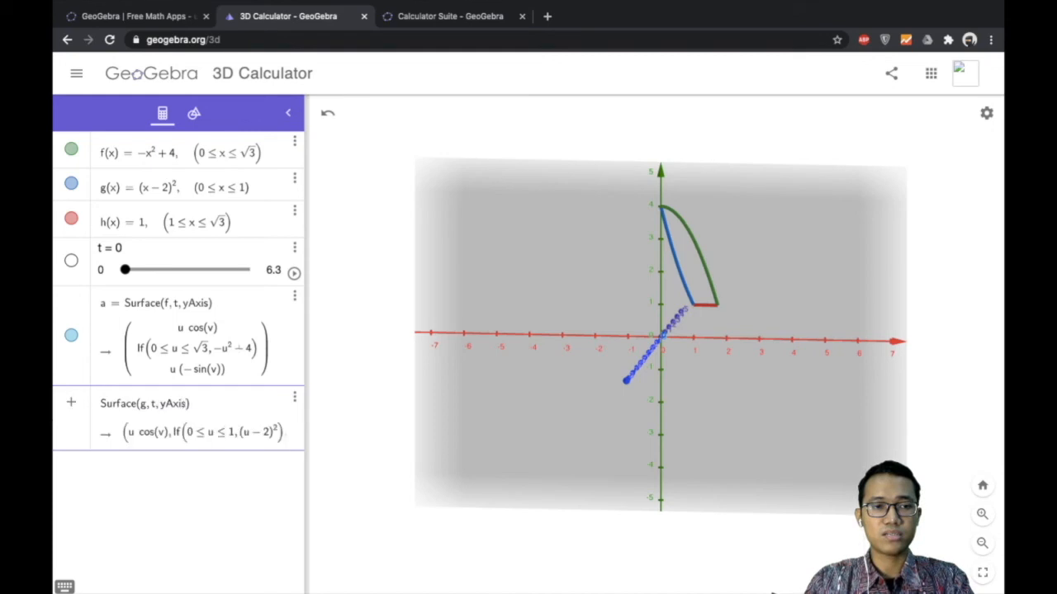
{"action": "key", "text": "Return"}
Step: Create the surface of revolution of h about the y-axis by angle t, entering Surface(h, t, yAxis)
{"action": "type", "text": "Surfa"}
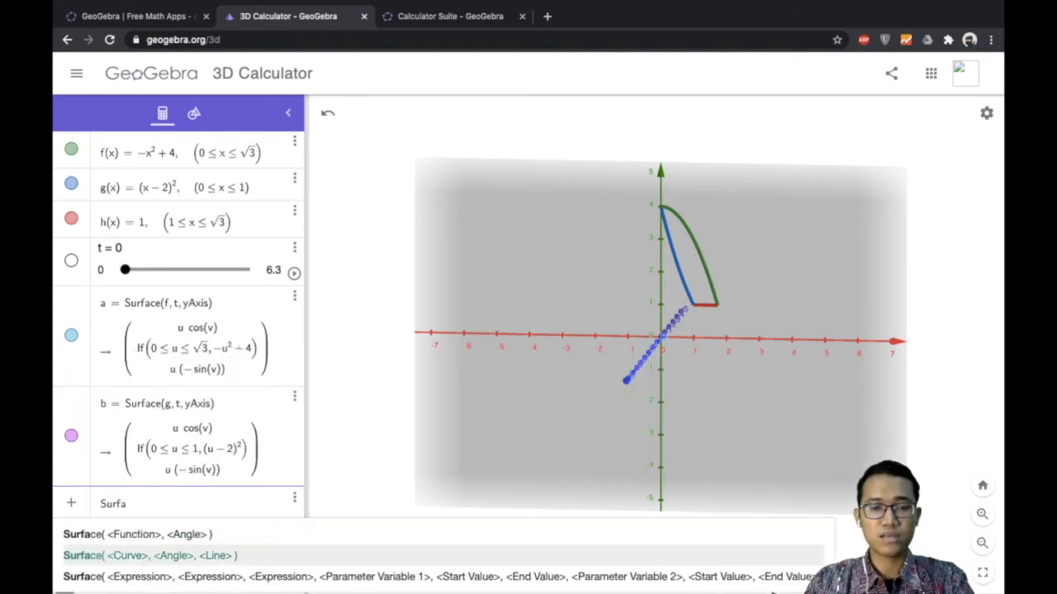
{"action": "key", "text": "Return"}
{"action": "type", "text": "h"}
{"action": "key", "text": "Tab"}
{"action": "type", "text": "t"}
{"action": "key", "text": "Tab"}
{"action": "type", "text": "yAxis"}
{"action": "key", "text": "Return"}
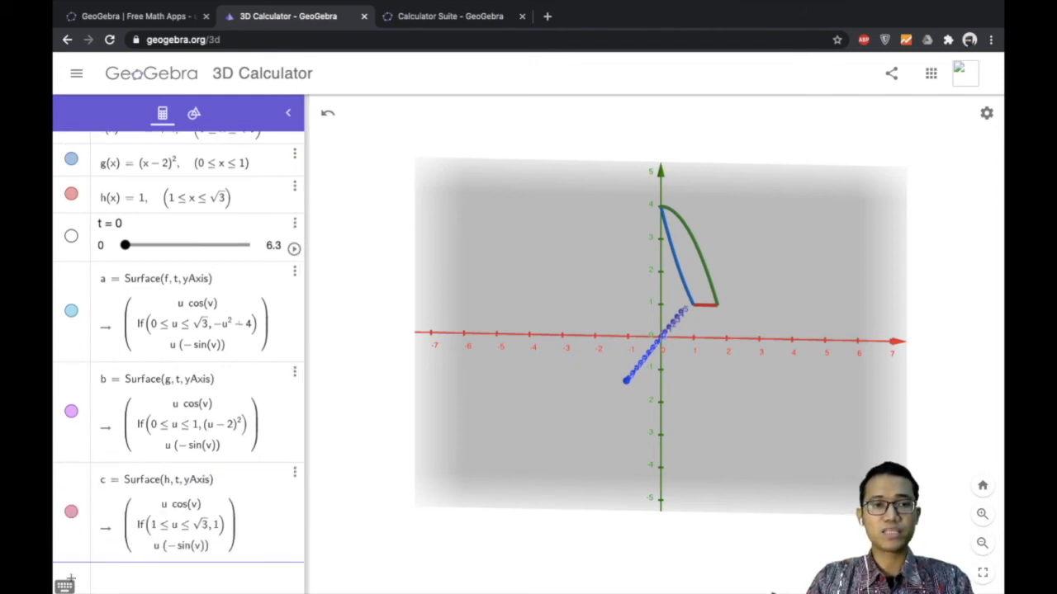
Step: Sweep slider t from 0 to 6.3 to revolve the region fully, and inspect the solid
{"action": "left_click_drag", "start_coordinate": [125, 245], "coordinate": [245, 245]}
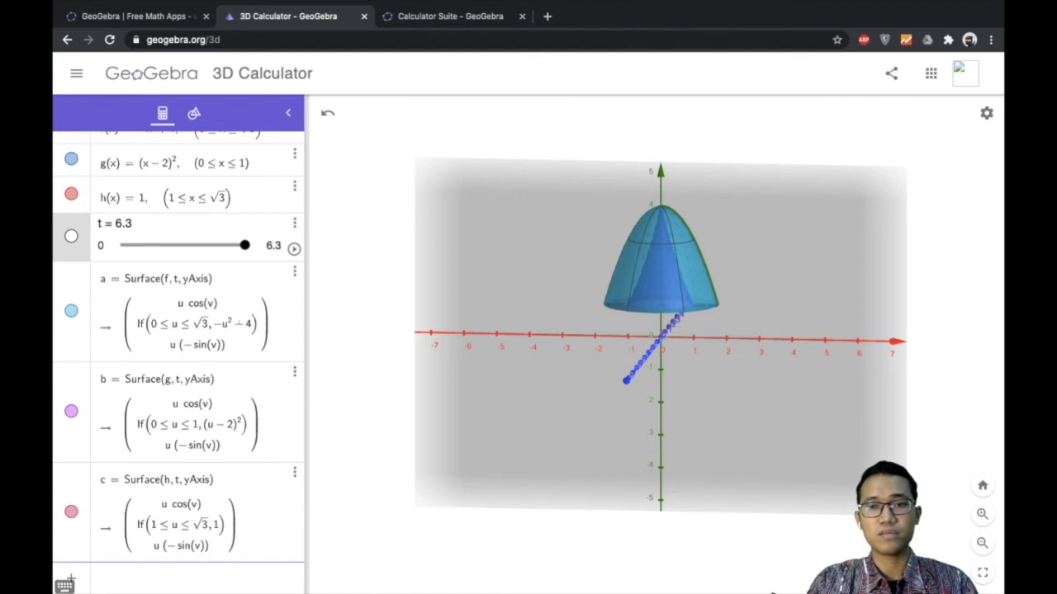
{"action": "left_click_drag", "start_coordinate": [727, 413], "coordinate": [755, 399]}
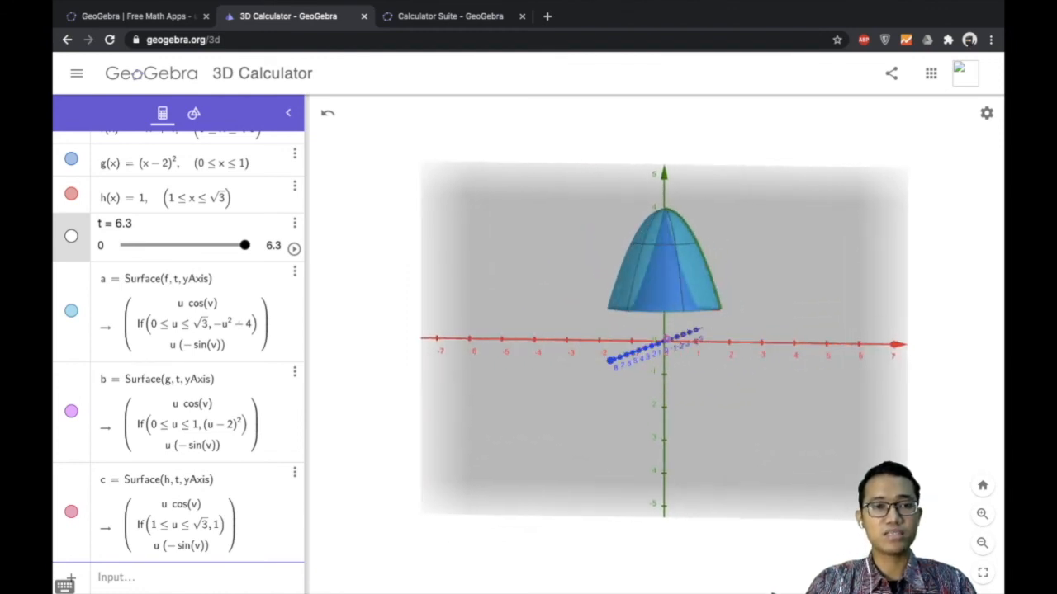
{"action": "scroll", "coordinate": [178, 363], "scroll_direction": "up", "scroll_amount": 1}
{"action": "scroll", "coordinate": [179, 363], "scroll_direction": "down", "scroll_amount": 1}
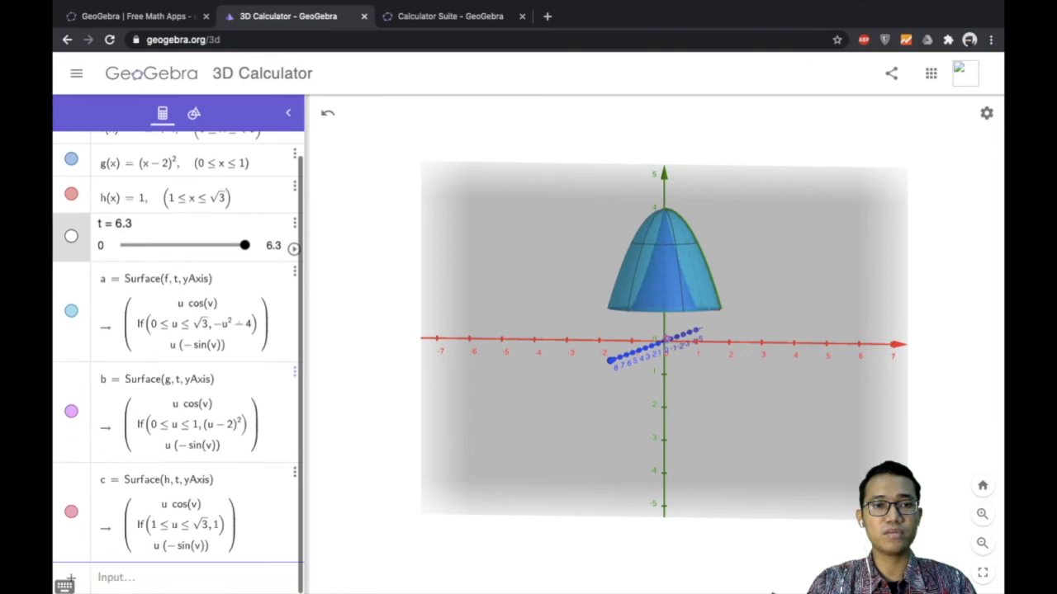
{"action": "scroll", "coordinate": [179, 363], "scroll_direction": "up", "scroll_amount": 1}
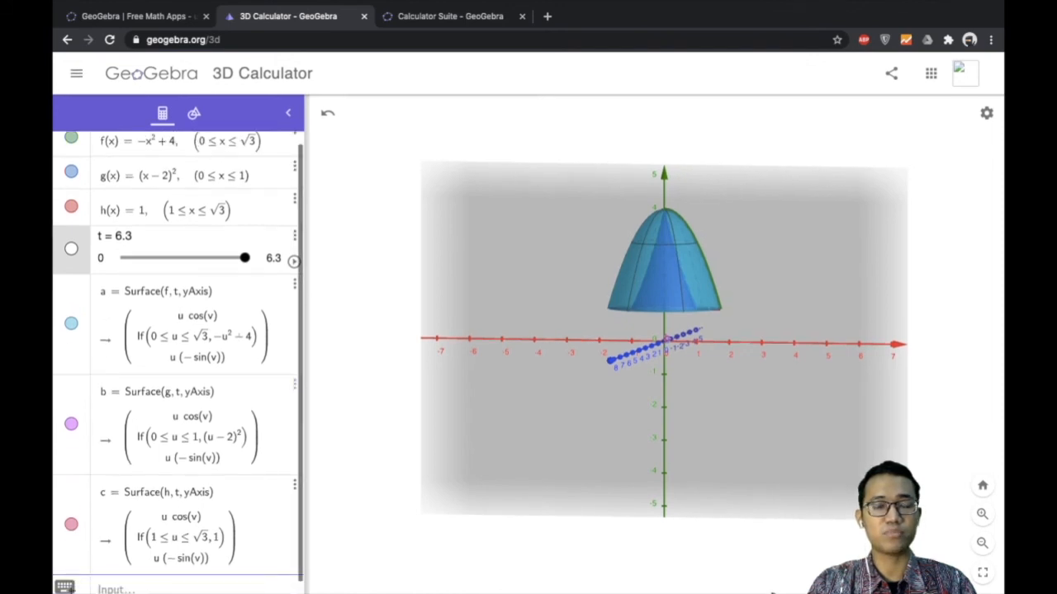
{"action": "scroll", "coordinate": [179, 363], "scroll_direction": "down", "scroll_amount": 1}
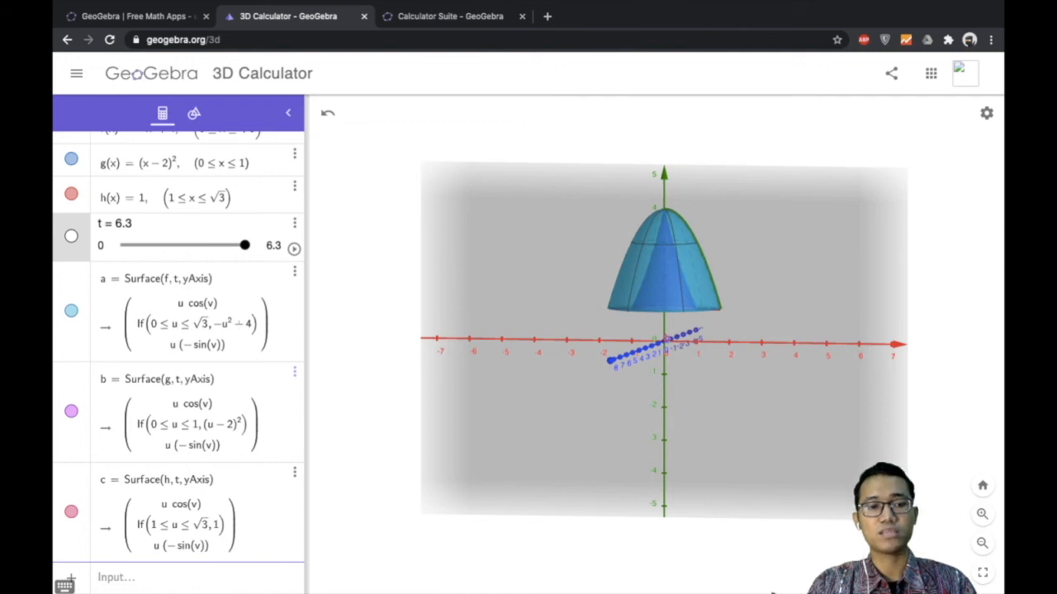
Step: Define the function fi(x) = √(4 − x) and hide its graph
{"action": "left_click", "coordinate": [101, 578]}
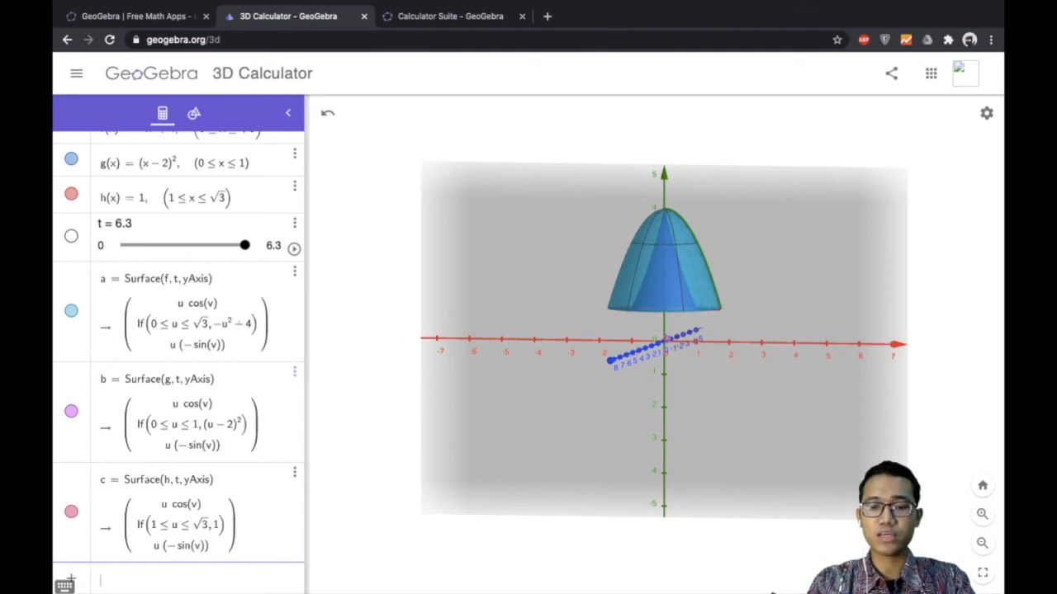
{"action": "type", "text": "fi("}
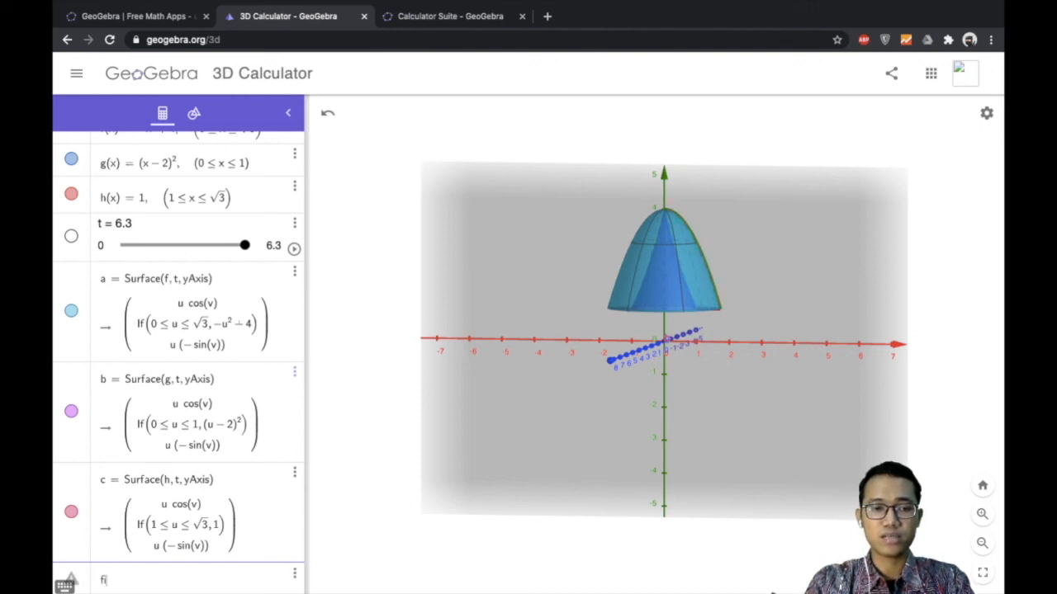
{"action": "type", "text": "x) ="}
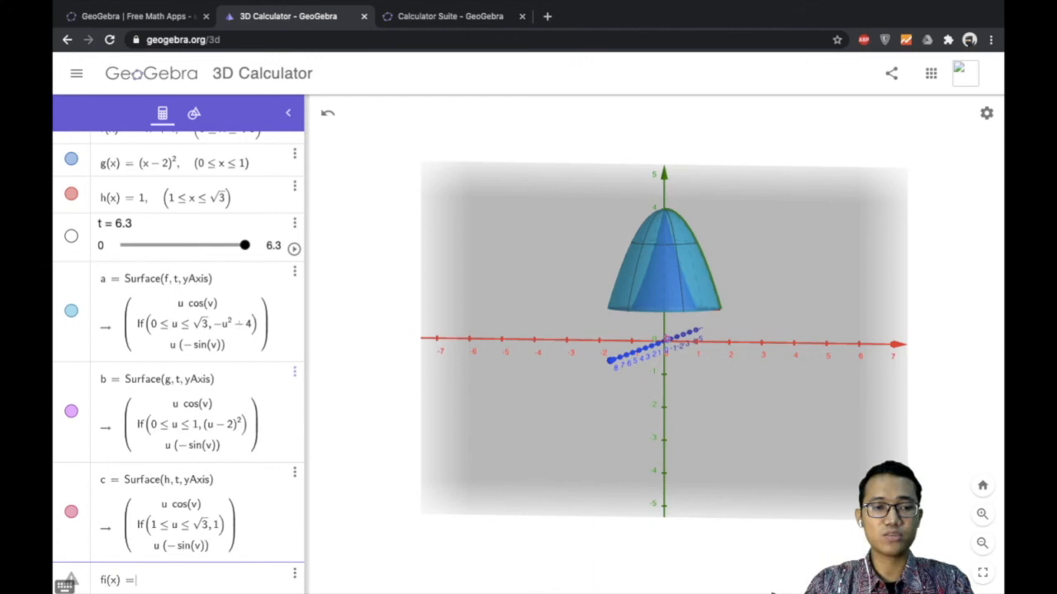
{"action": "left_click", "coordinate": [64, 585]}
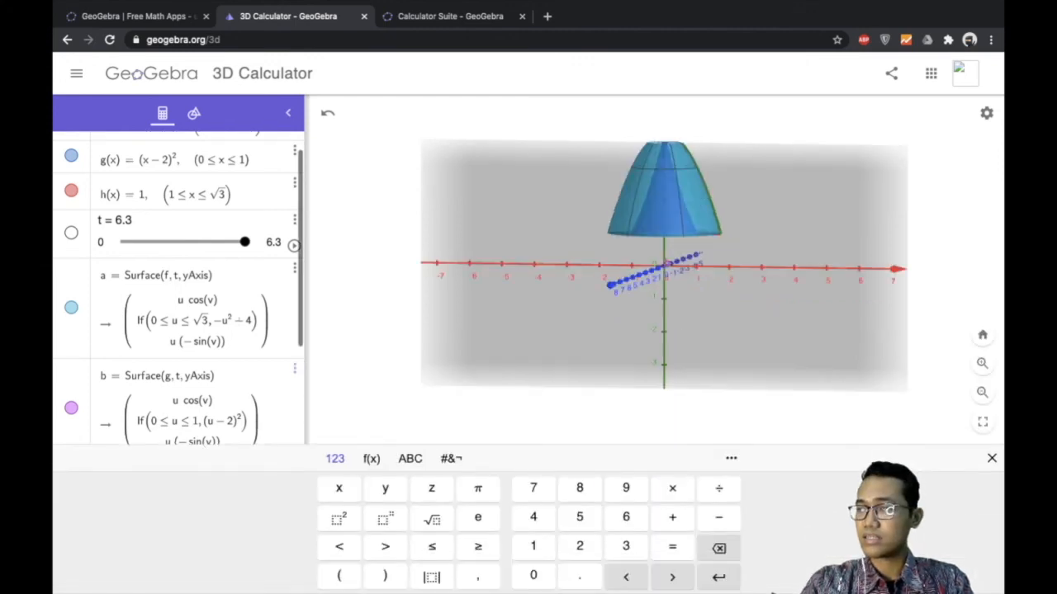
{"action": "left_click", "coordinate": [431, 518]}
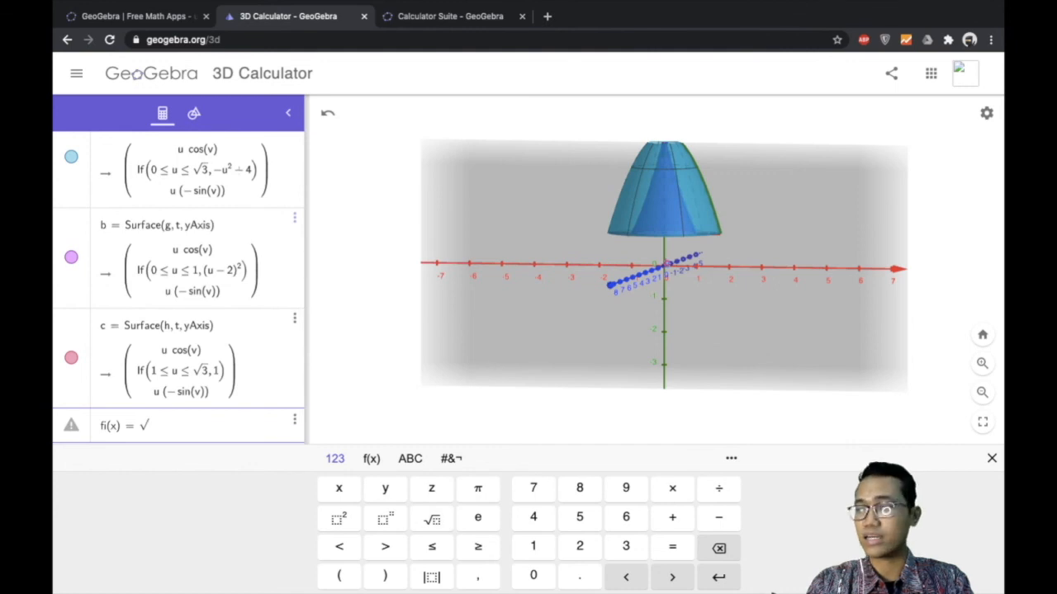
{"action": "type", "text": "4-x"}
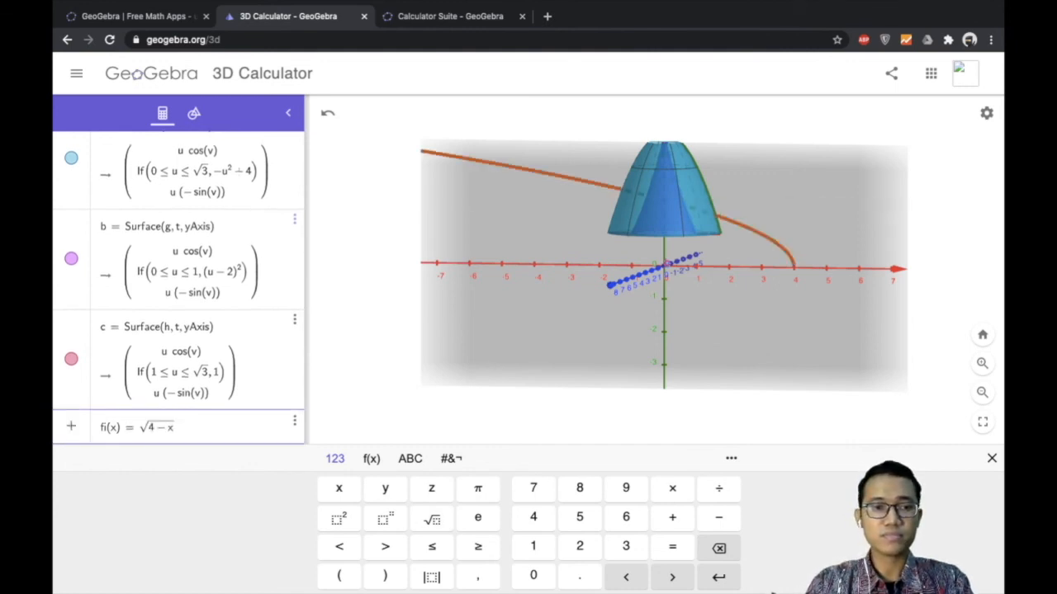
{"action": "key", "text": "Return"}
{"action": "left_click", "coordinate": [71, 394]}
Step: Define the function gi(x) = √x + 2 and hide its graph
{"action": "type", "text": "g"}
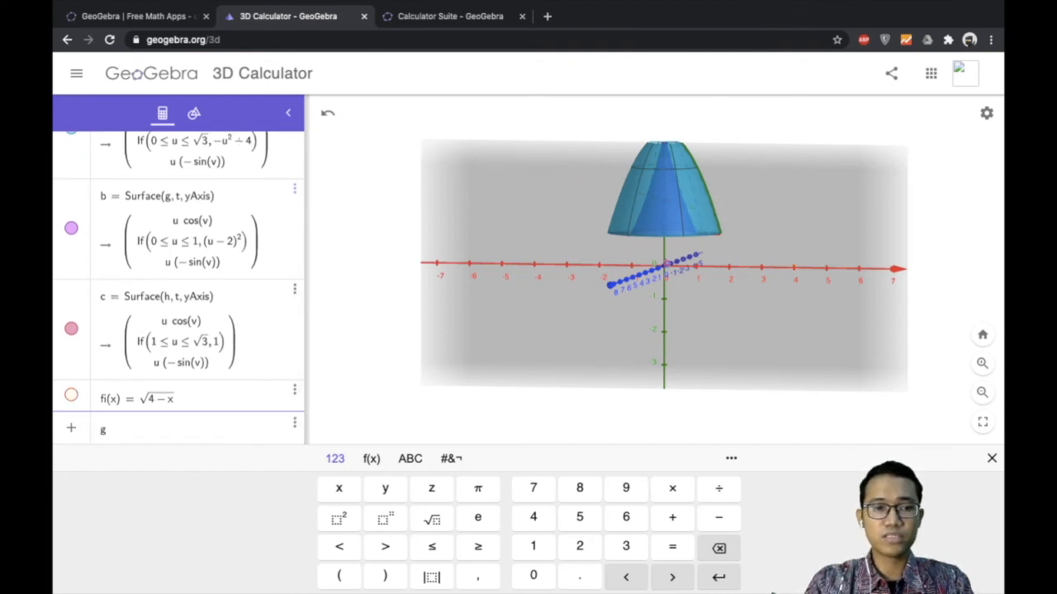
{"action": "type", "text": "i(x) ="}
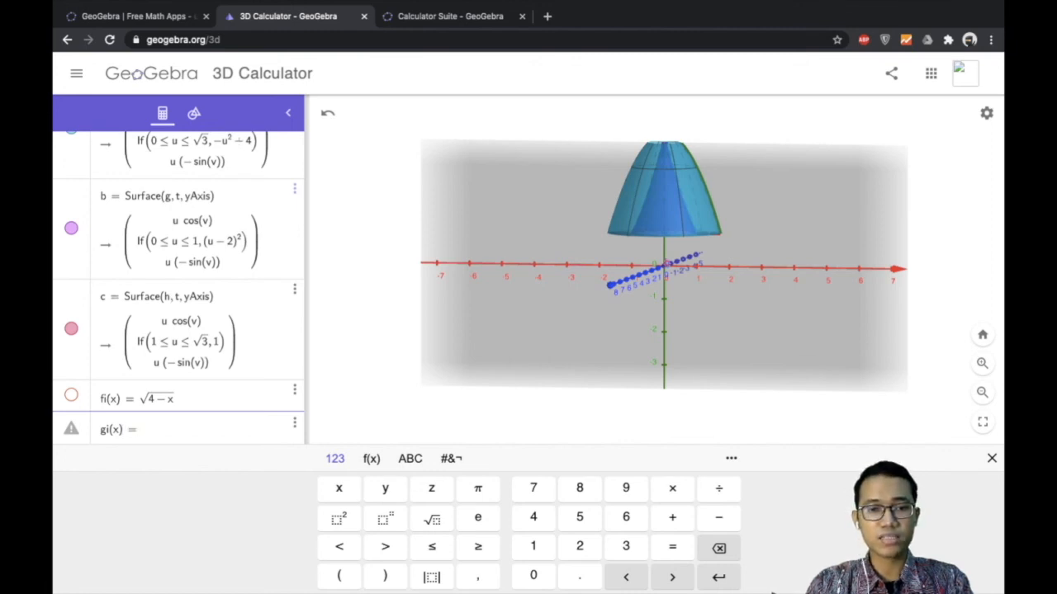
{"action": "left_click", "coordinate": [431, 519]}
{"action": "type", "text": "x"}
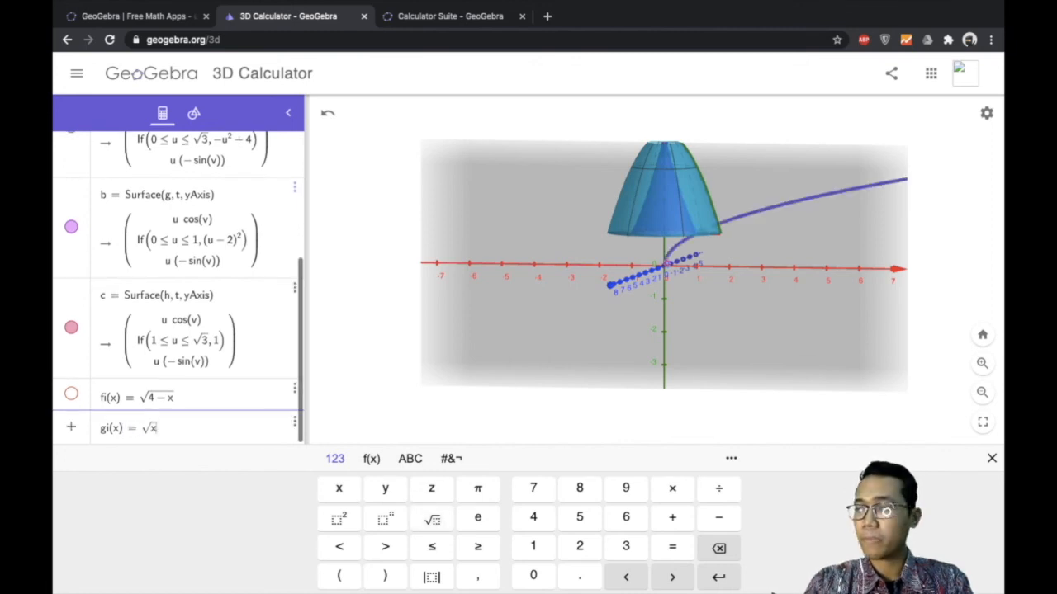
{"action": "key", "text": "Right"}
{"action": "type", "text": "+ 2"}
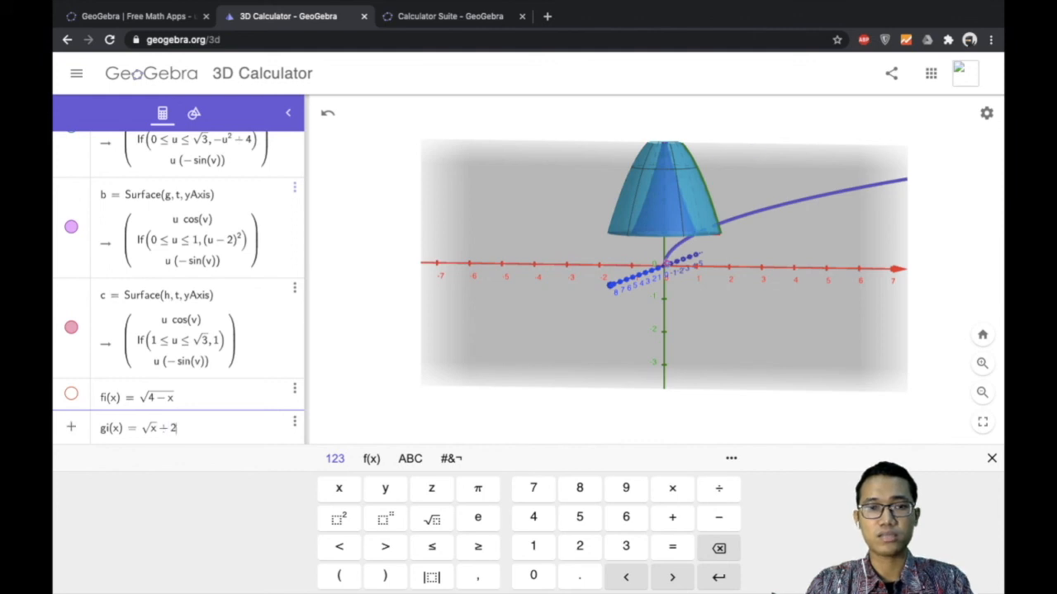
{"action": "key", "text": "Return"}
{"action": "left_click", "coordinate": [71, 395]}
Step: Start a definite Integral with start and end x-values, entering gi² − fi² as the function
{"action": "type", "text": "Integral"}
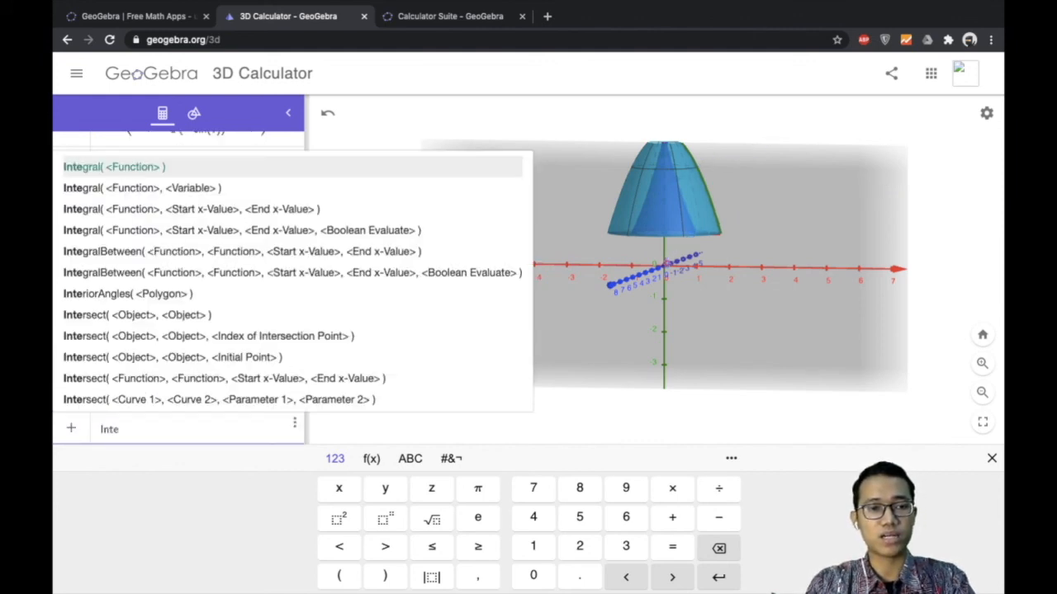
{"action": "key", "text": "Down"}
{"action": "key", "text": "Down"}
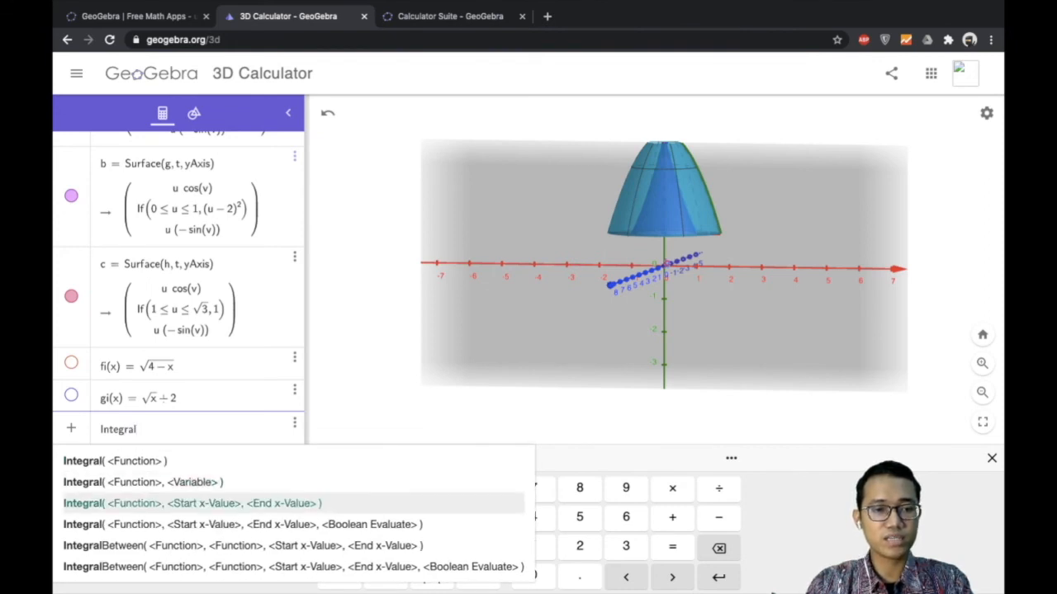
{"action": "key", "text": "Down"}
{"action": "key", "text": "Up"}
{"action": "key", "text": "Return"}
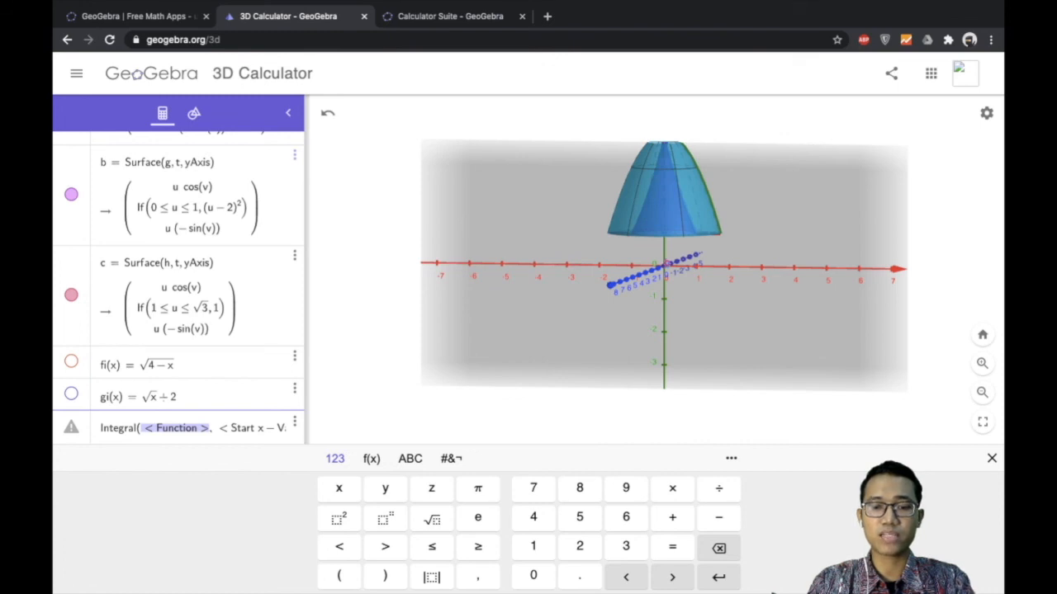
{"action": "type", "text": "gi, < Start x − Value >, < End"}
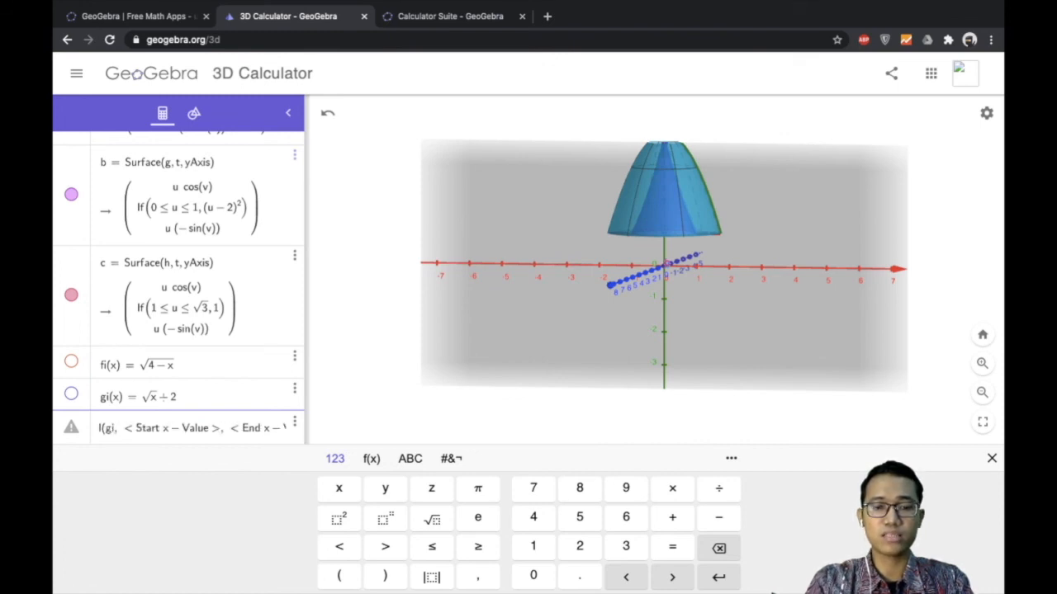
{"action": "type", "text": "^20-"}
{"action": "key", "text": "BackSpace"}
{"action": "key", "text": "BackSpace"}
{"action": "type", "text": "-f"}
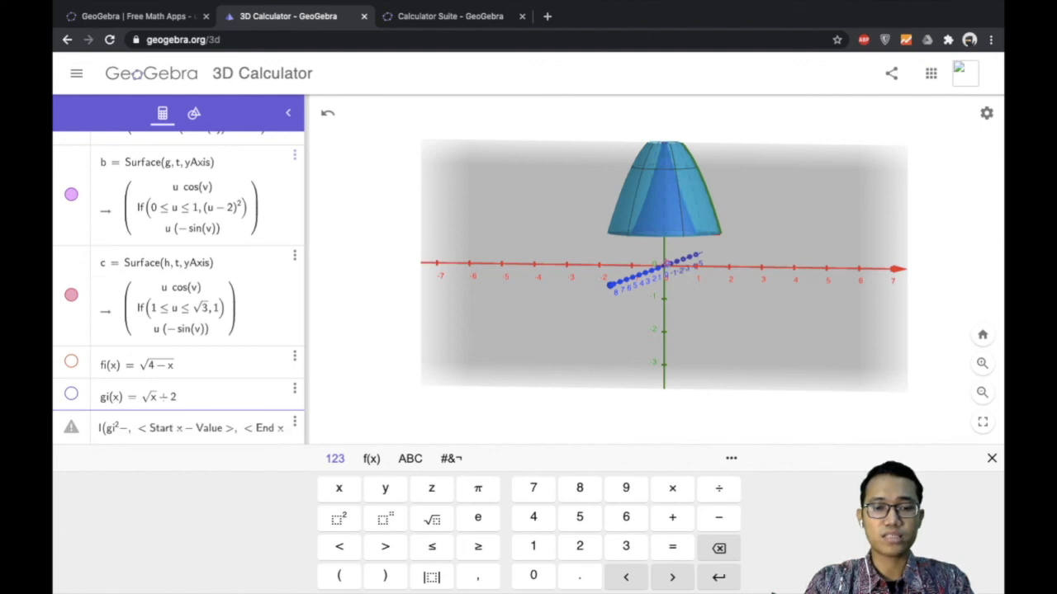
{"action": "type", "text": "i0"}
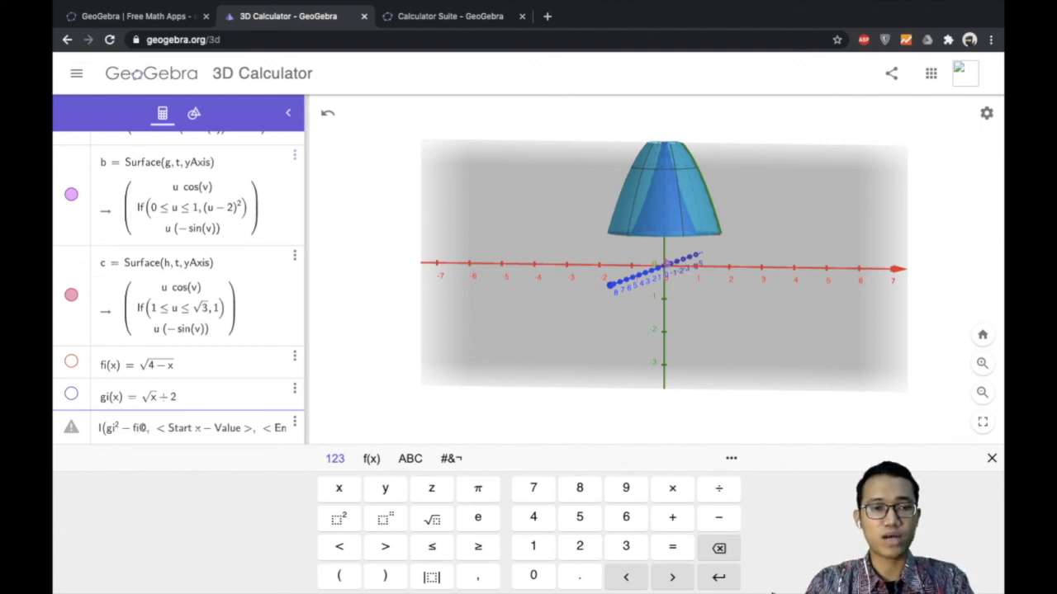
{"action": "key", "text": "BackSpace"}
{"action": "type", "text": "^2"}
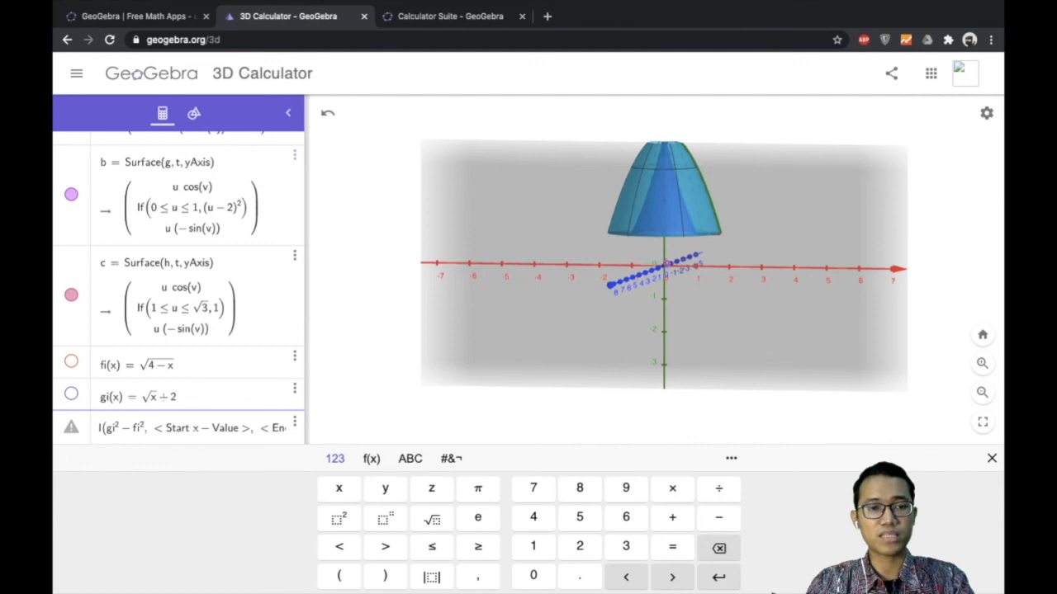
Step: Set the integral's limits from 1 to 4 and evaluate it
{"action": "key", "text": "Right"}
{"action": "type", "text": "1"}
{"action": "key", "text": "Right"}
{"action": "type", "text": "4"}
{"action": "key", "text": "Return"}
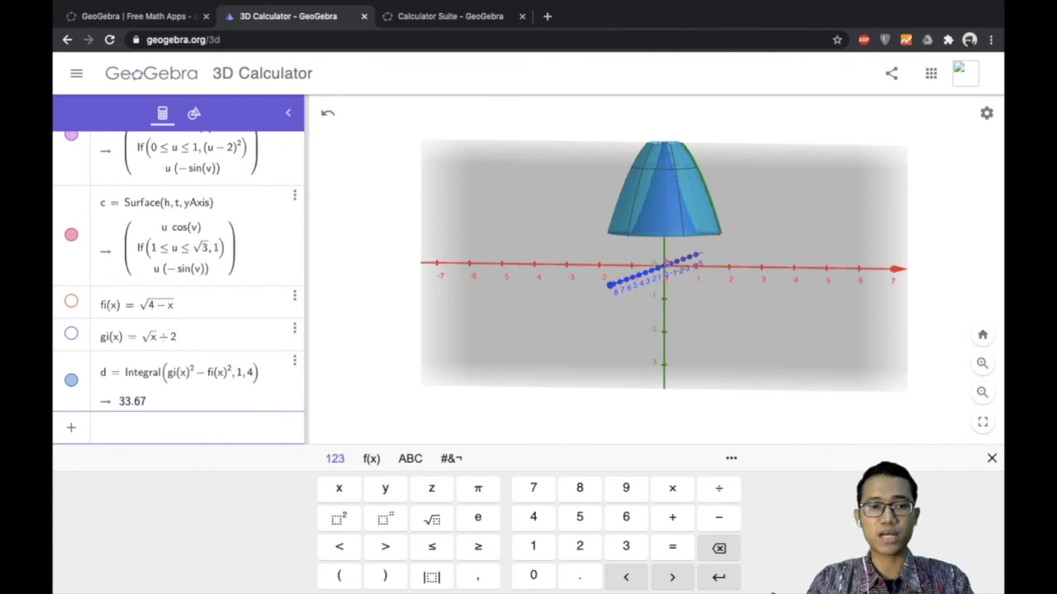
Step: Enlarge the graph area by closing the on-screen keyboard, and inspect the solid of revolution from its underside
{"action": "left_click", "coordinate": [991, 458]}
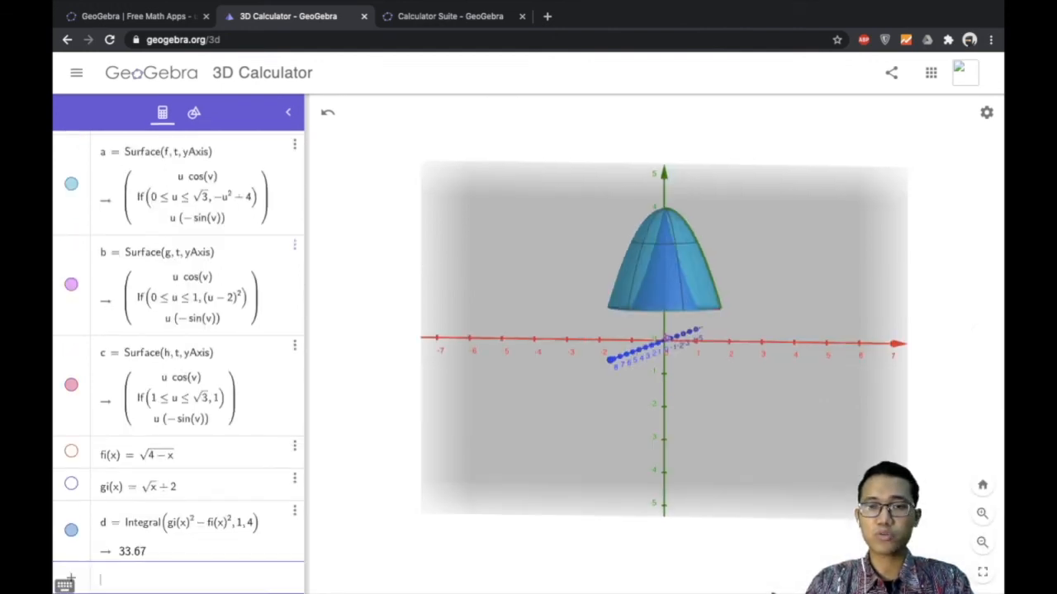
{"action": "mouse_move", "coordinate": [660, 397]}
{"action": "left_mouse_down"}
{"action": "mouse_move", "coordinate": [618, 397]}
{"action": "mouse_move", "coordinate": [681, 397]}
{"action": "mouse_move", "coordinate": [676, 384]}
{"action": "mouse_move", "coordinate": [628, 382]}
{"action": "mouse_move", "coordinate": [646, 399]}
{"action": "left_mouse_up"}
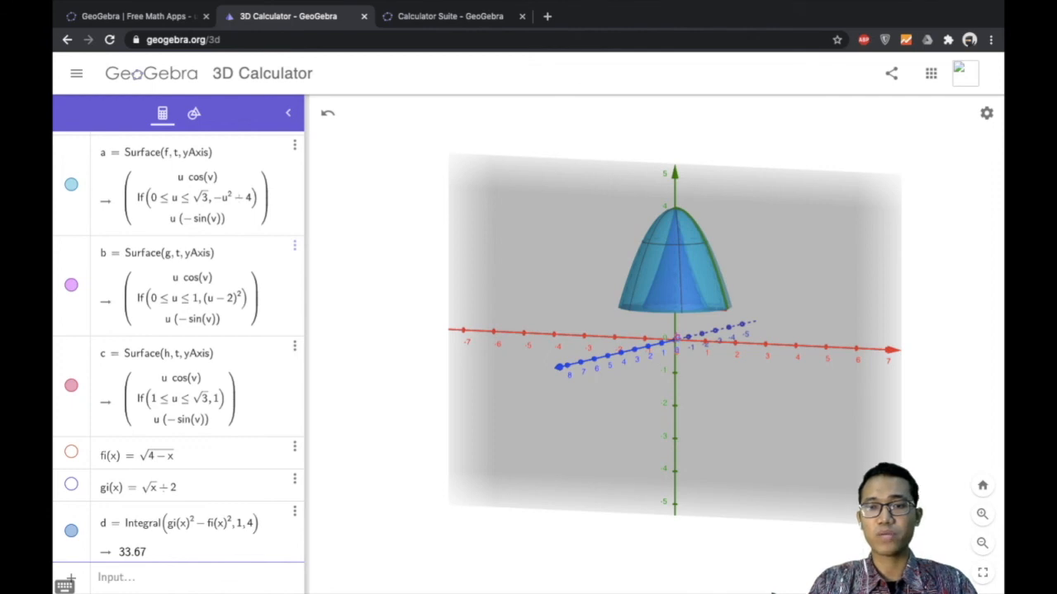
{"action": "left_click_drag", "start_coordinate": [645, 398], "coordinate": [635, 386]}
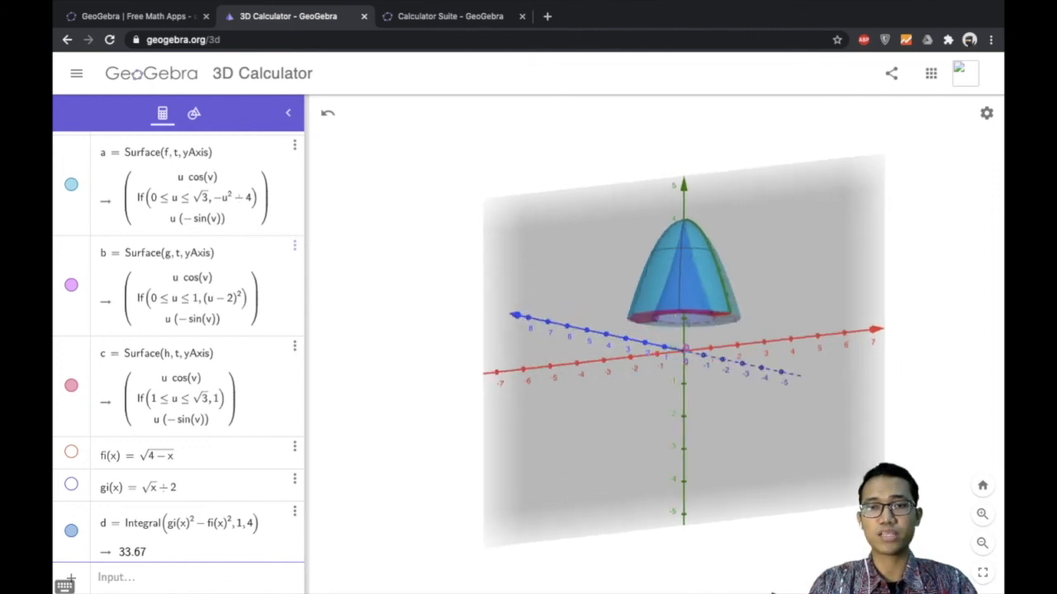